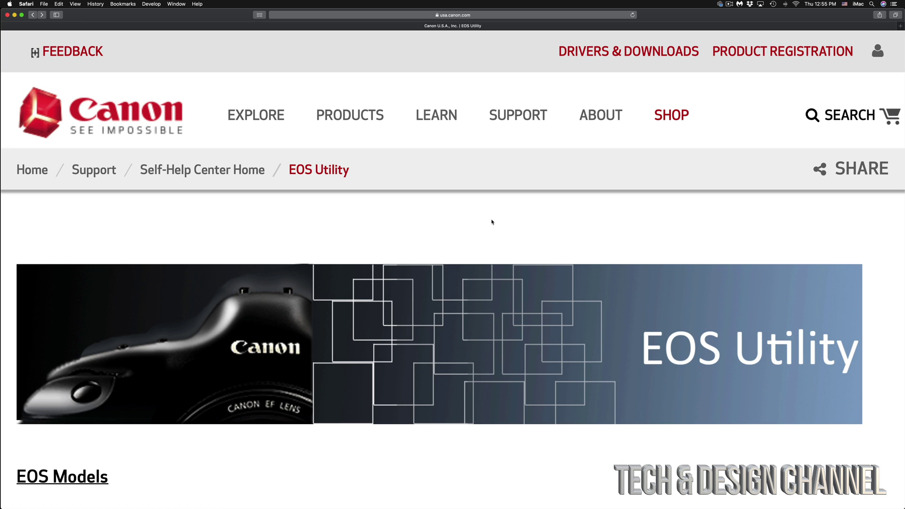
Scroll down the EOS Utility page's EOS Models list toward the EOS Rebel T7i link.
scroll(491, 222, down, 5)
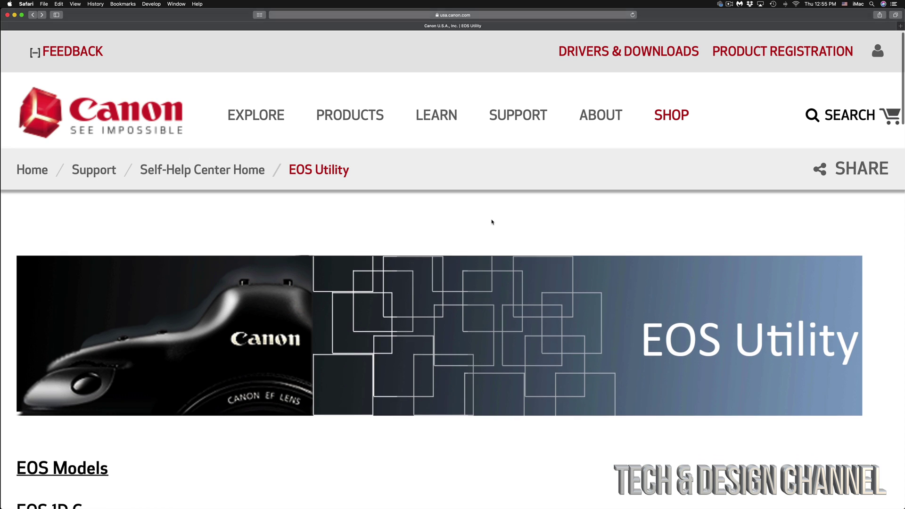
scroll(491, 221, down, 3)
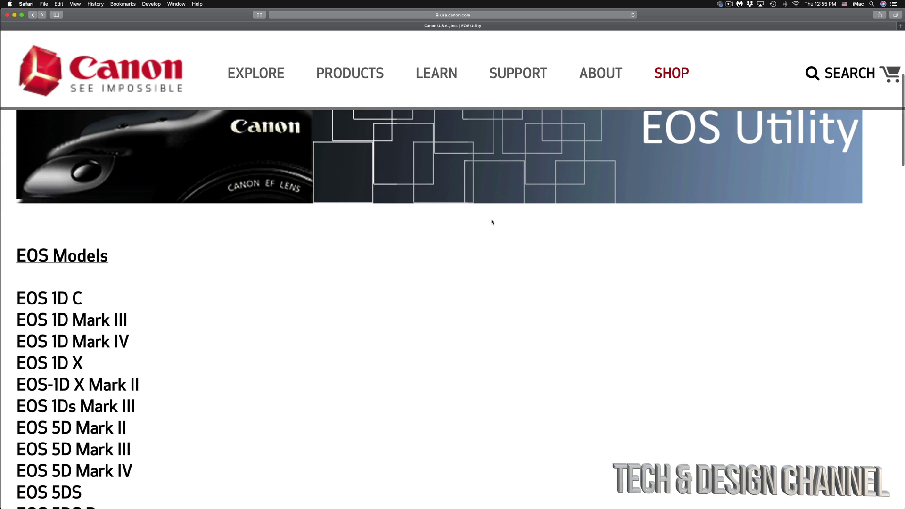
scroll(492, 222, down, 4)
scroll(491, 222, down, 12)
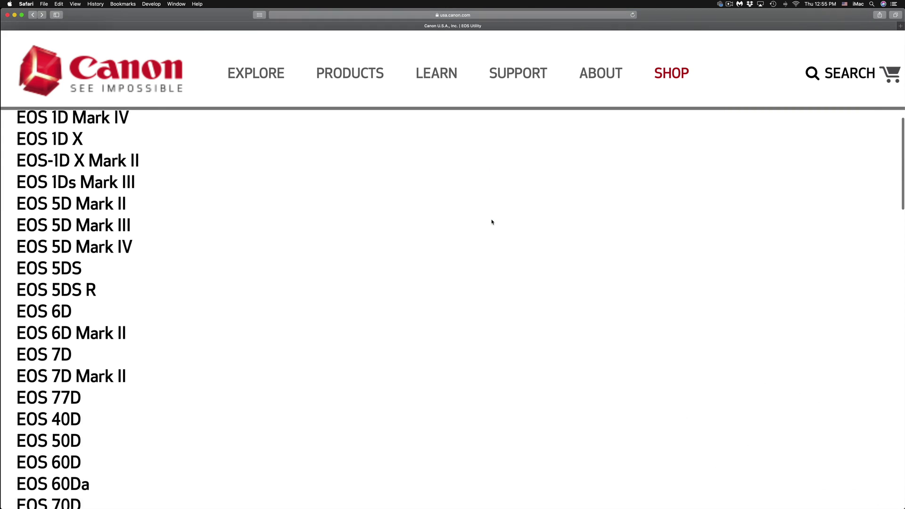
scroll(492, 221, down, 5)
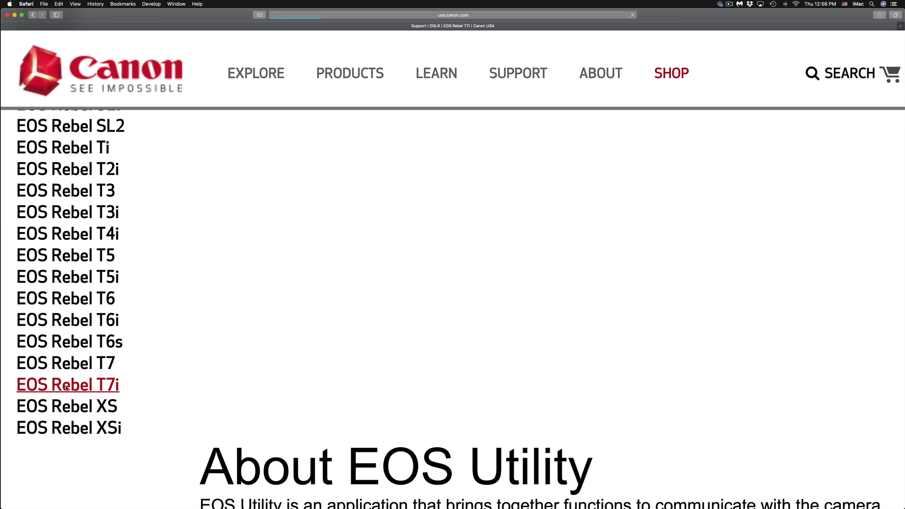
Open the EOS Rebel T7i support page, keep macOS Catalina v10.15 (Detected), and reach the Optional Software table.
click(145, 391)
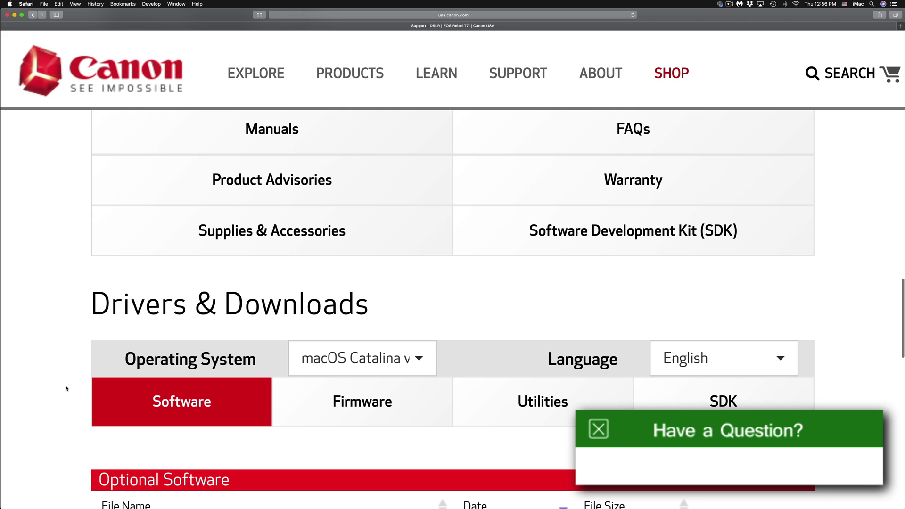
scroll(467, 336, down, 3)
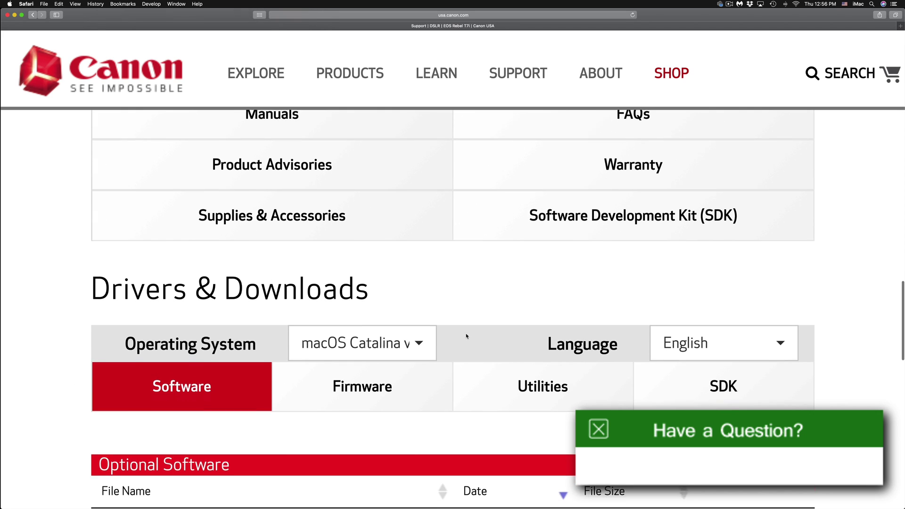
click(420, 289)
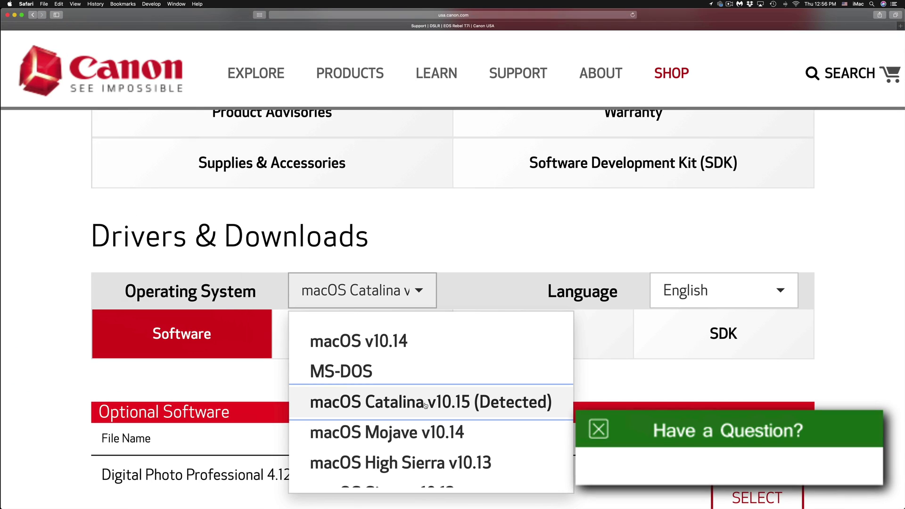
scroll(588, 249, down, 4)
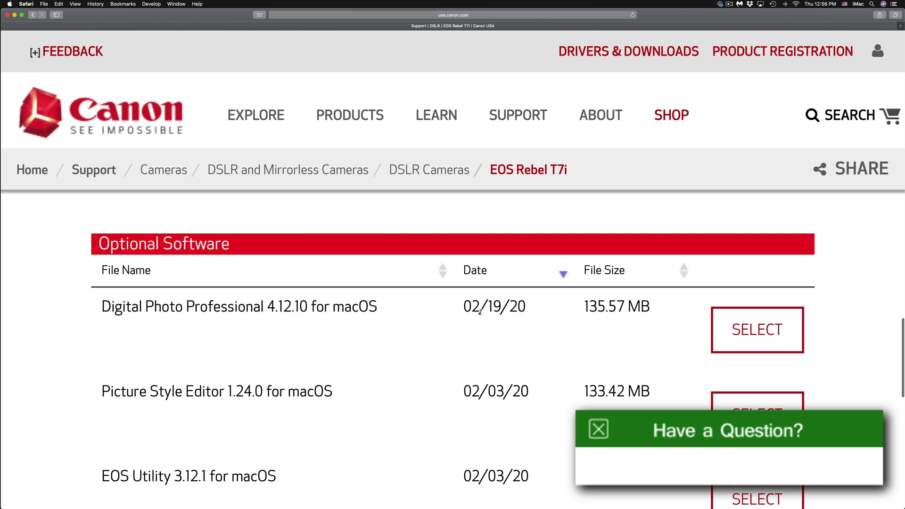
scroll(479, 309, down, 3)
scroll(480, 314, down, 2)
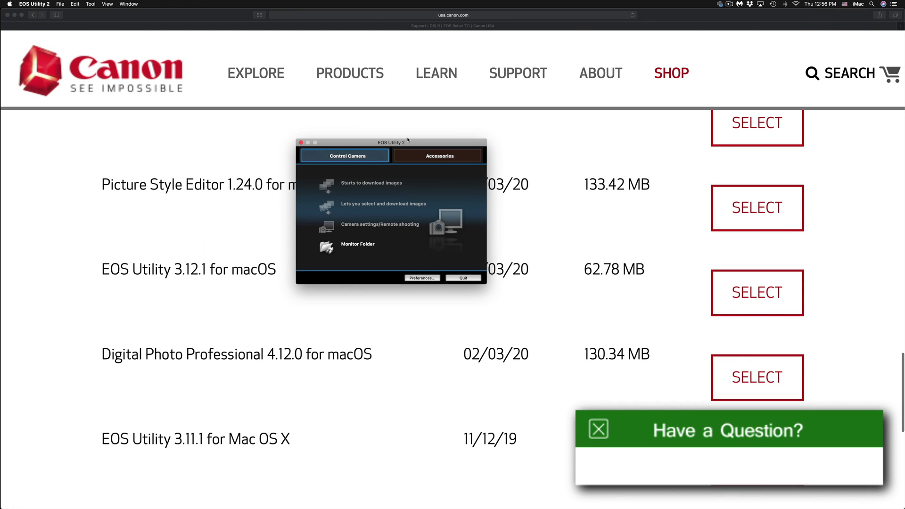
drag(408, 140, 461, 171)
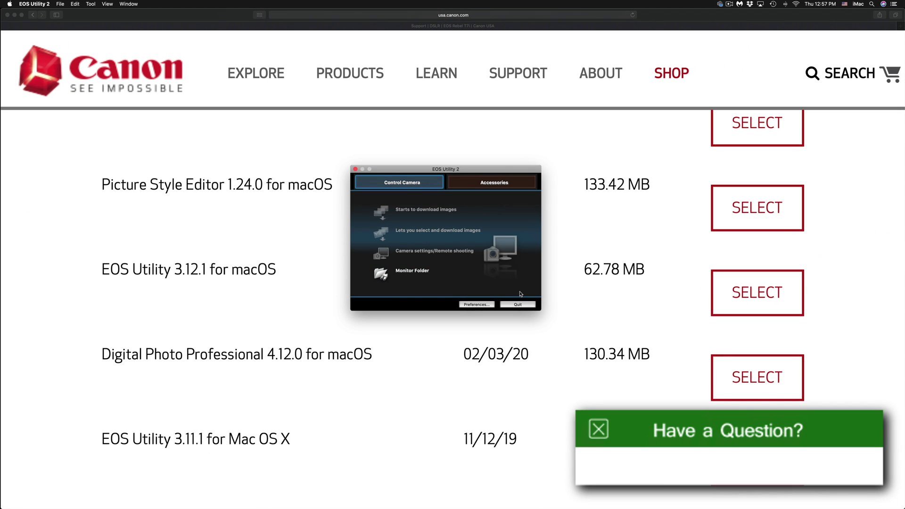
click(561, 324)
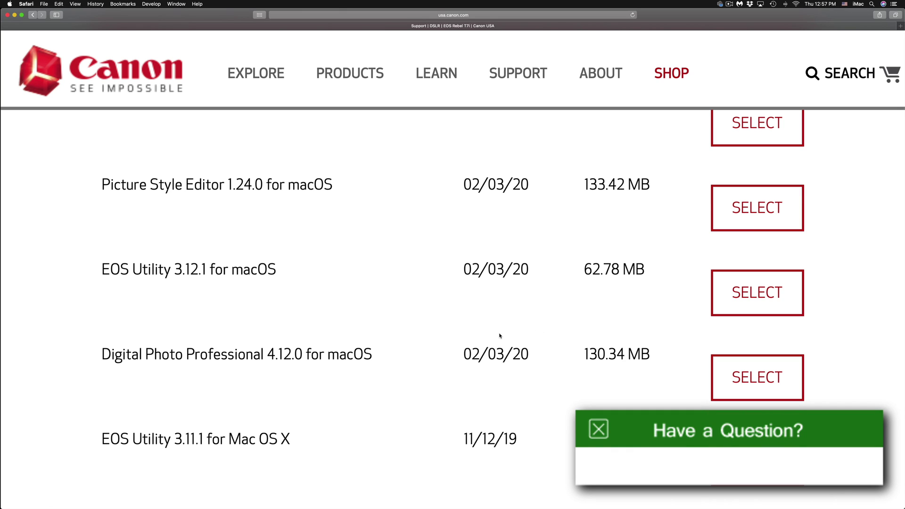
Browse the Firmware, Utilities and SDK download tabs for the EOS Rebel T7i.
scroll(500, 335, down, 3)
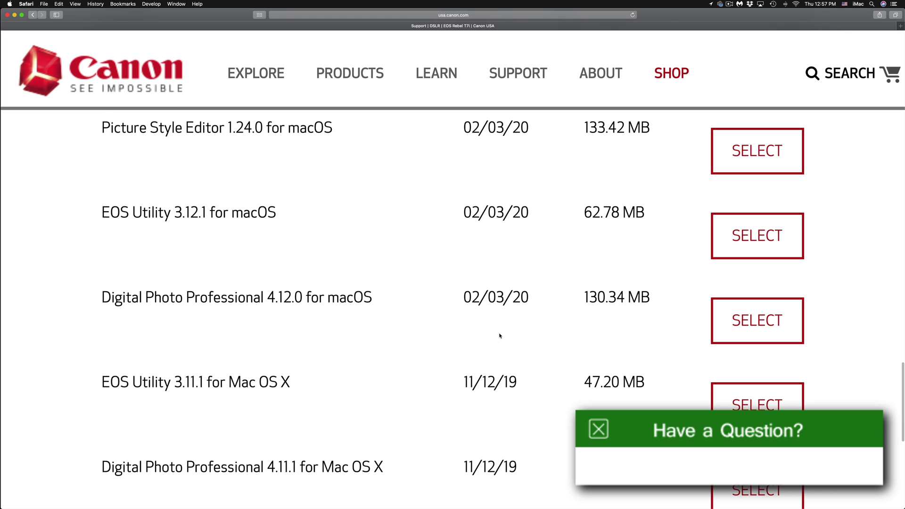
scroll(499, 336, up, 2)
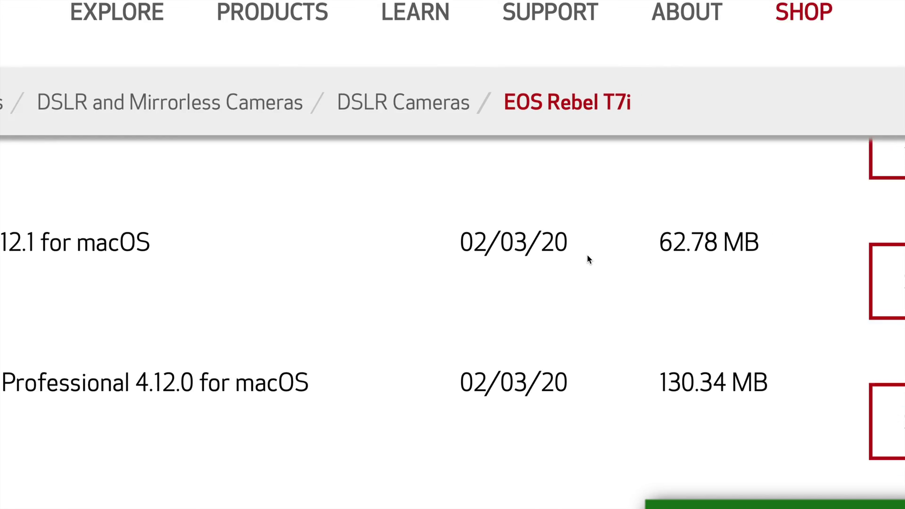
scroll(616, 287, up, 6)
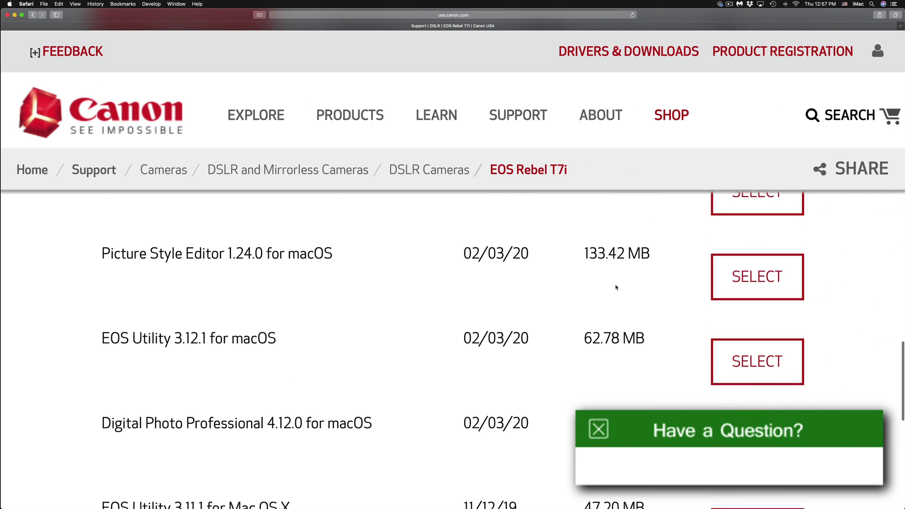
scroll(616, 288, down, 1)
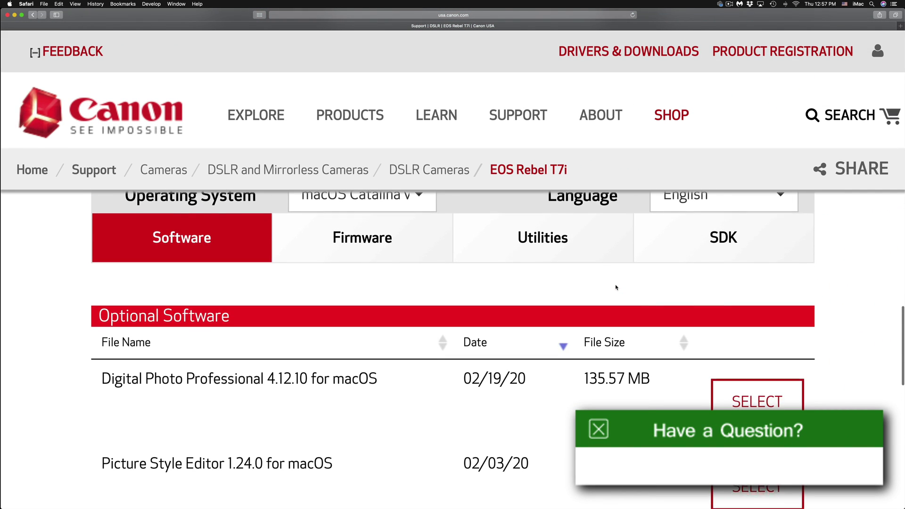
click(363, 218)
click(542, 222)
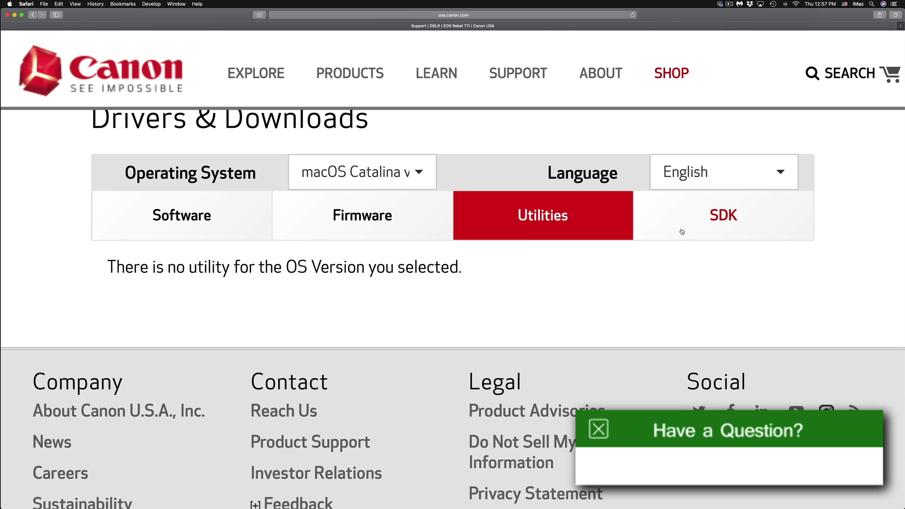
click(682, 232)
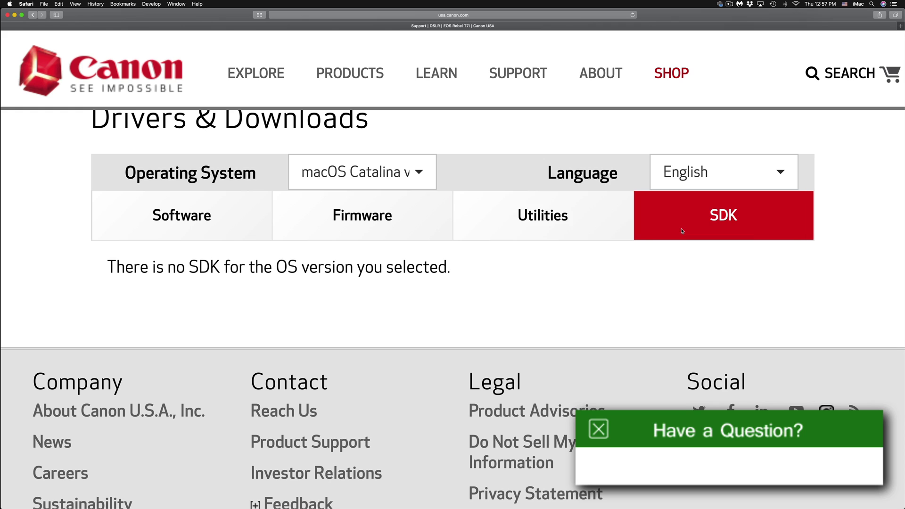
Return to the Software tab and locate EOS Utility 3.12.1 for macOS in the list.
click(404, 225)
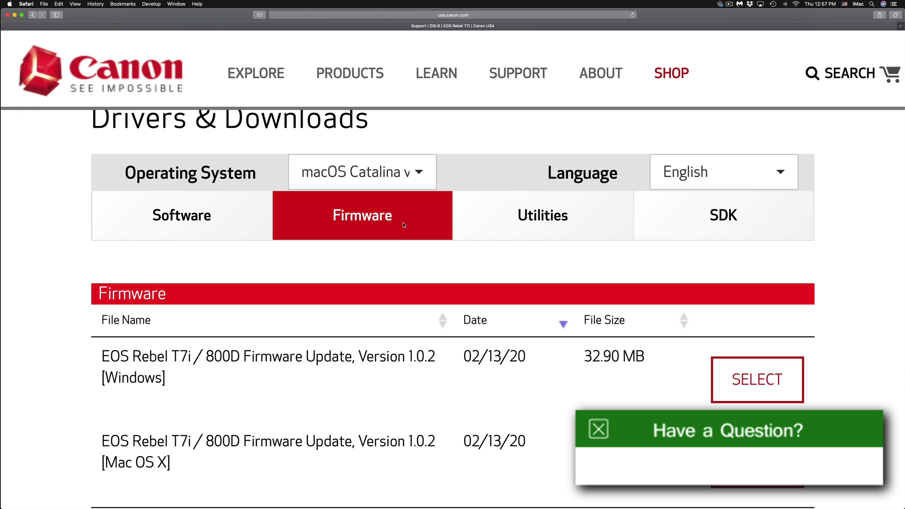
click(245, 222)
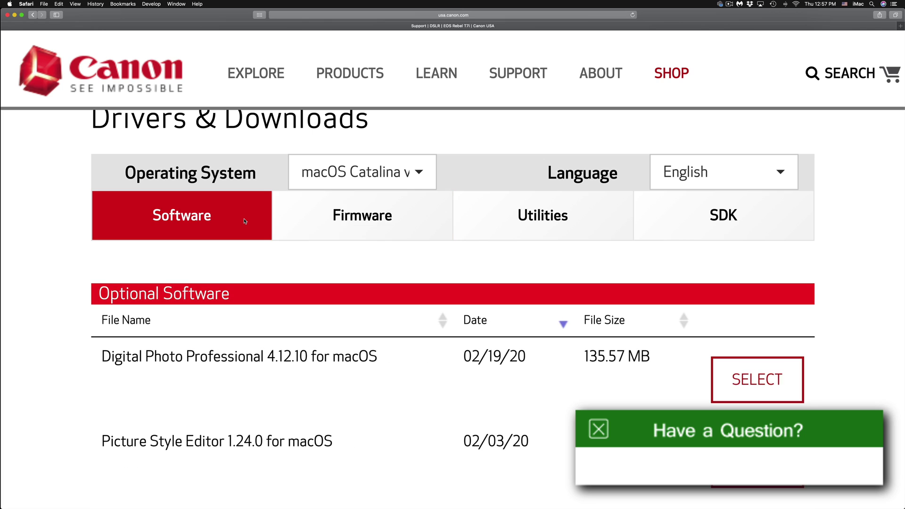
scroll(516, 383, down, 5)
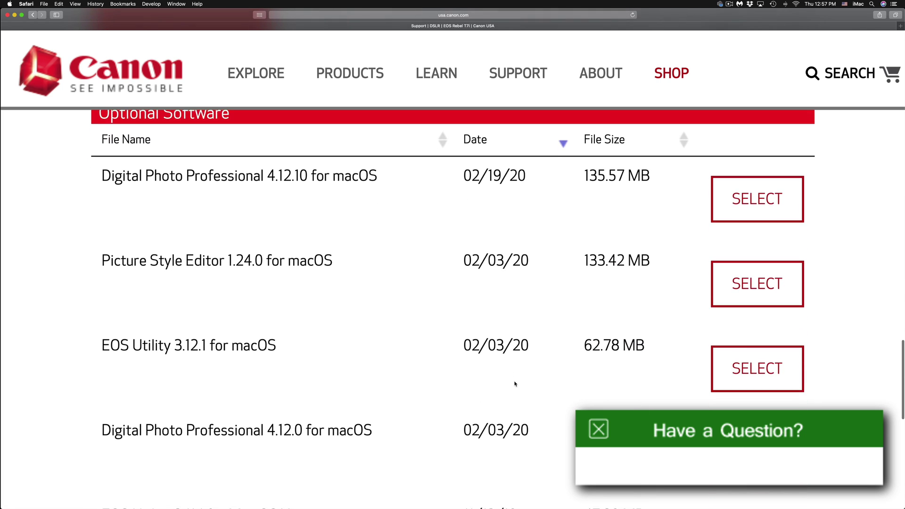
scroll(515, 384, up, 4)
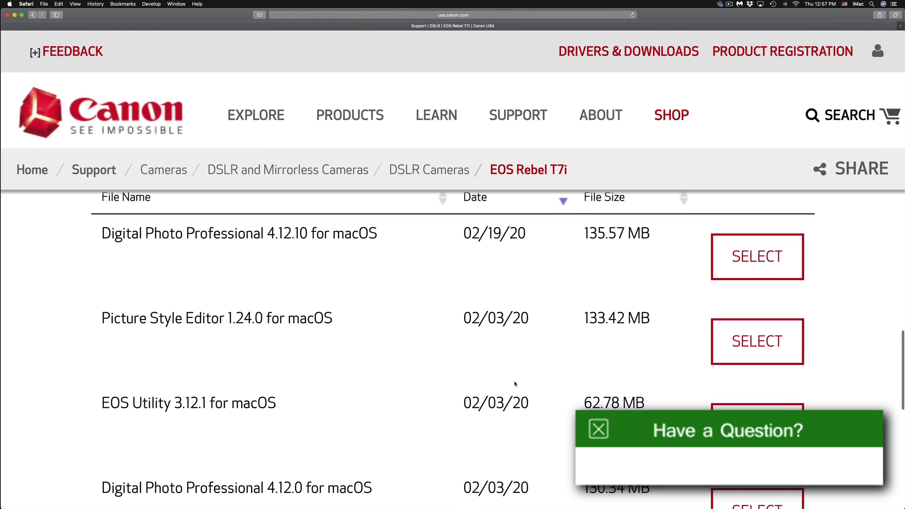
scroll(515, 383, down, 3)
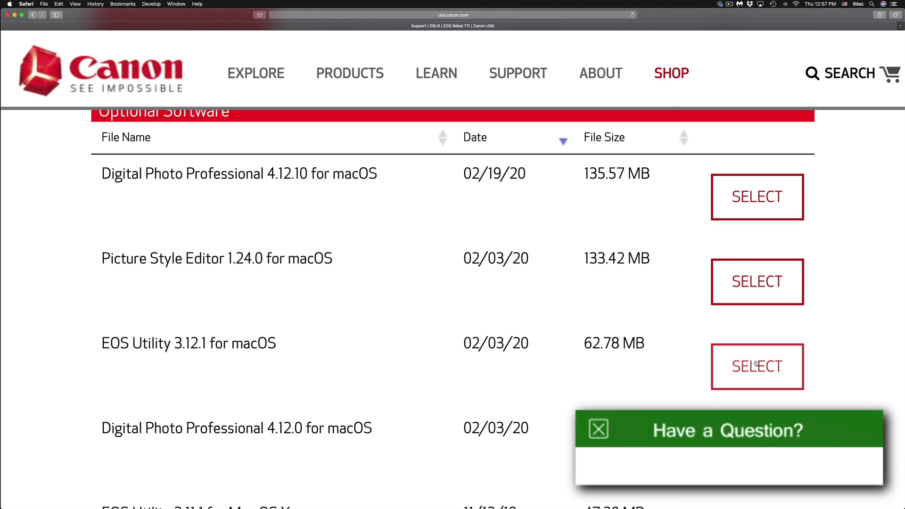
Expand the EOS Utility 3.12.1 for macOS entry and start its download.
click(756, 364)
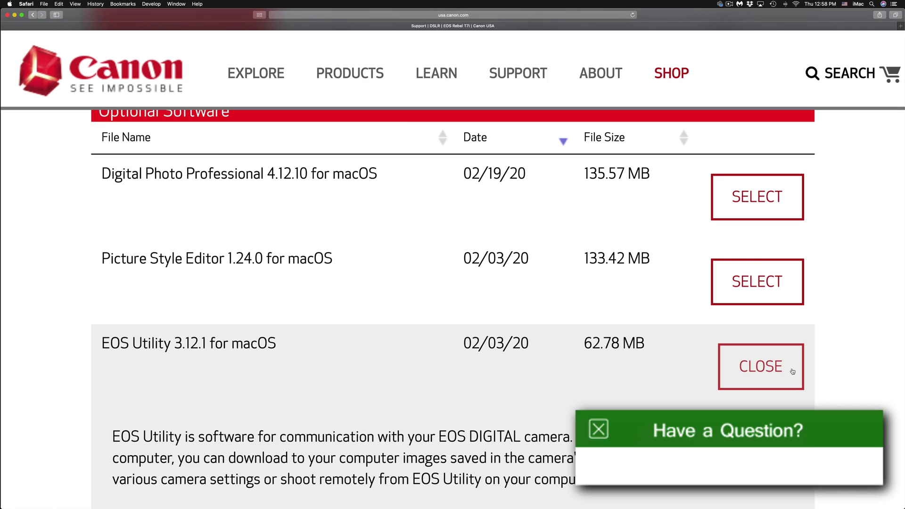
scroll(509, 374, down, 5)
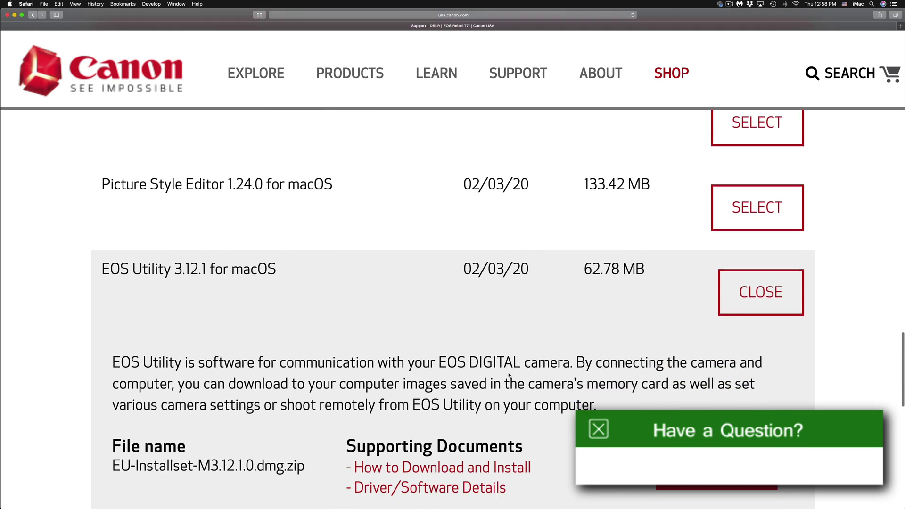
scroll(509, 375, down, 2)
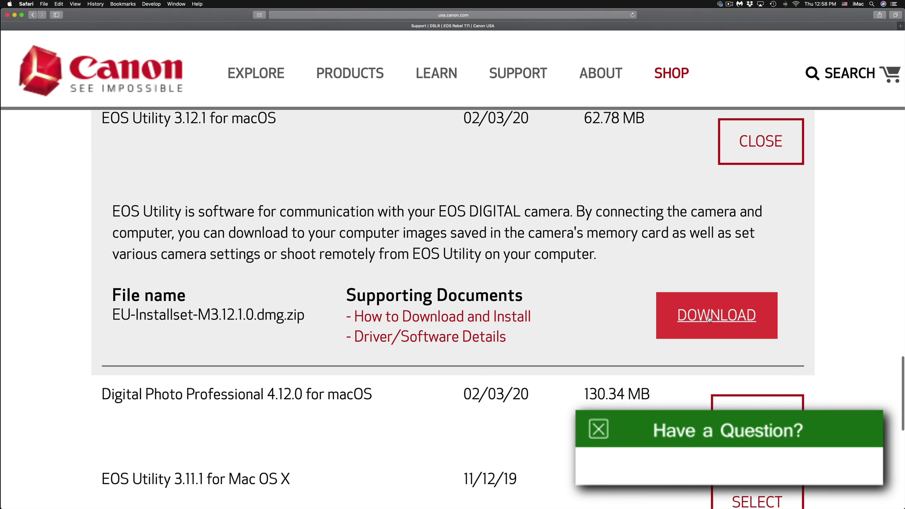
click(710, 319)
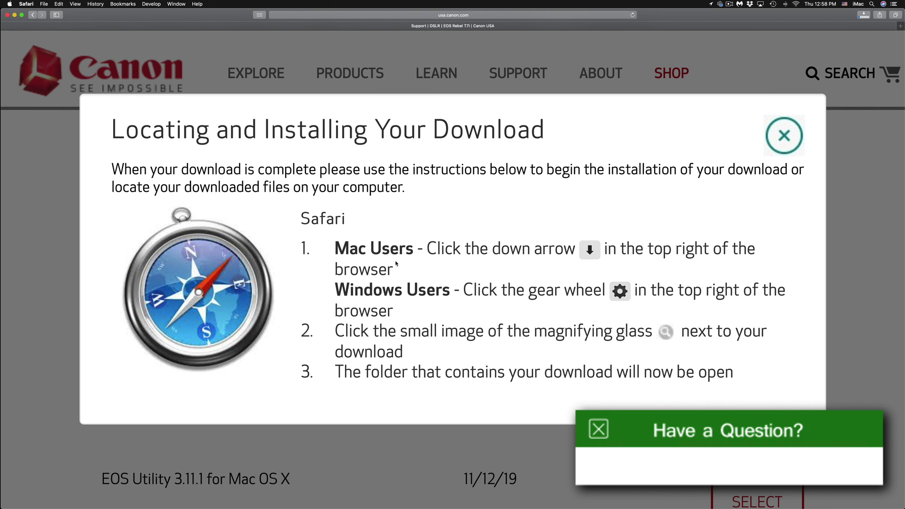
Dismiss the install instructions and open EU-Installset-M3.12.1.0.dmg from Safari's downloads list.
click(783, 137)
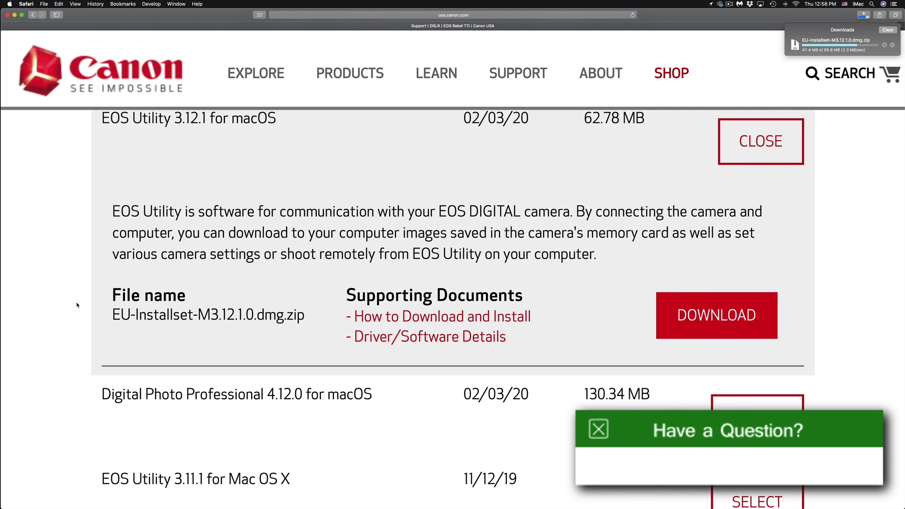
click(77, 305)
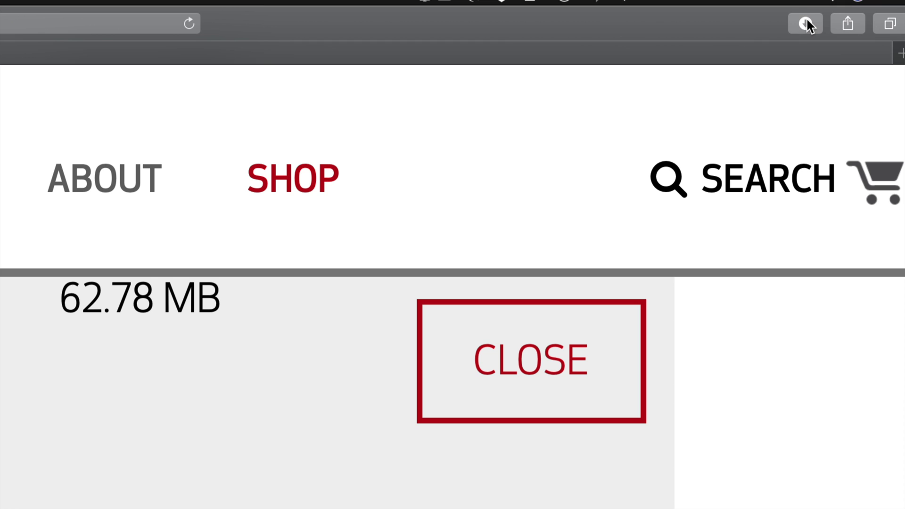
click(807, 22)
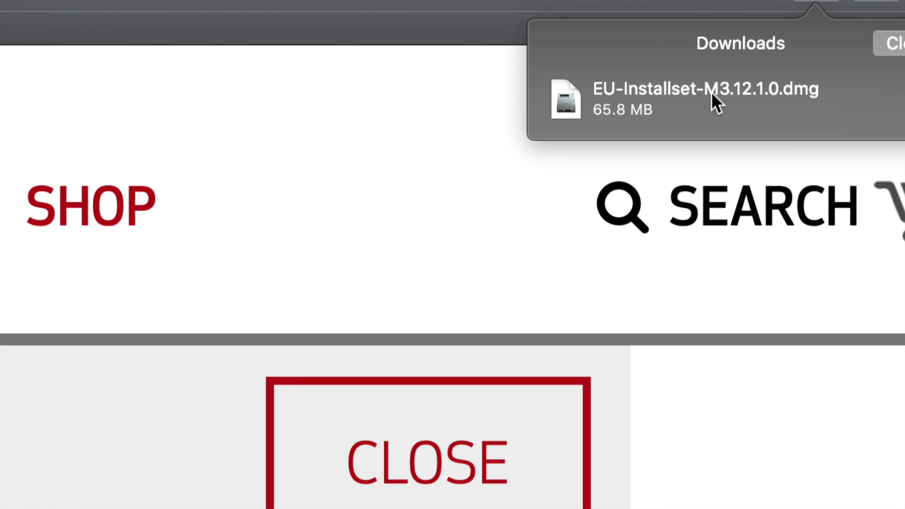
click(743, 90)
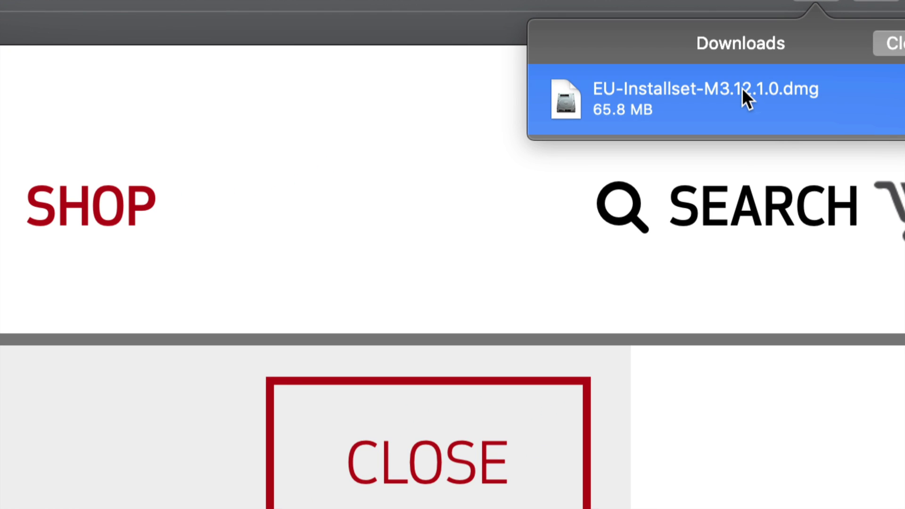
Mount EU-Installset-M3.12.1.0.dmg, reposition the EU3.12.1 window, and select eum3.12.1-installer.
double_click(742, 87)
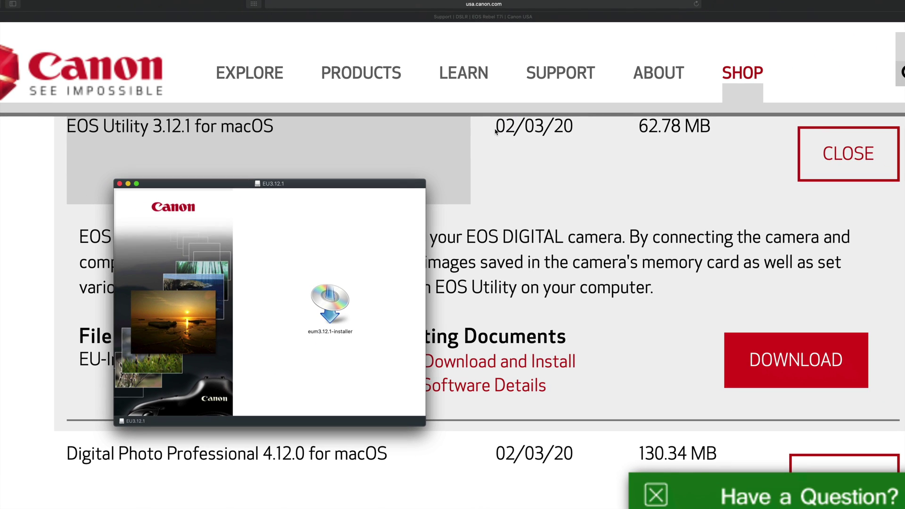
drag(284, 182, 503, 124)
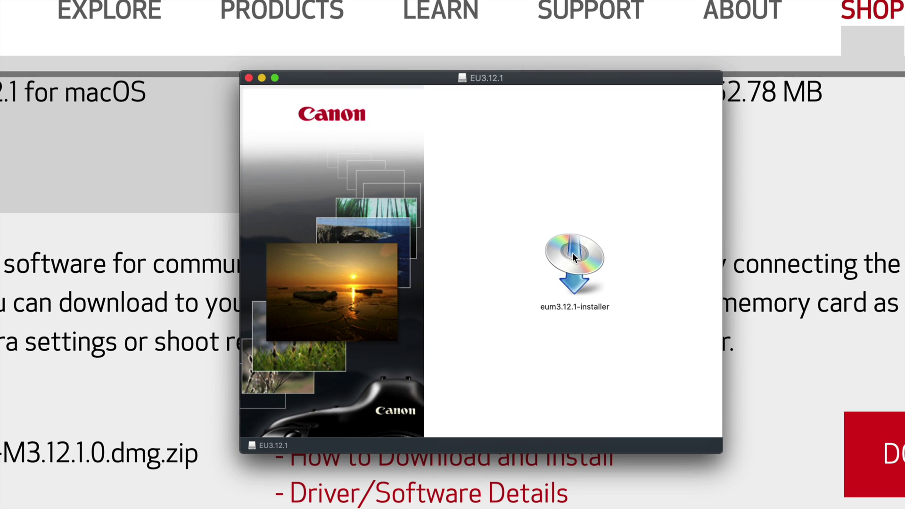
click(576, 262)
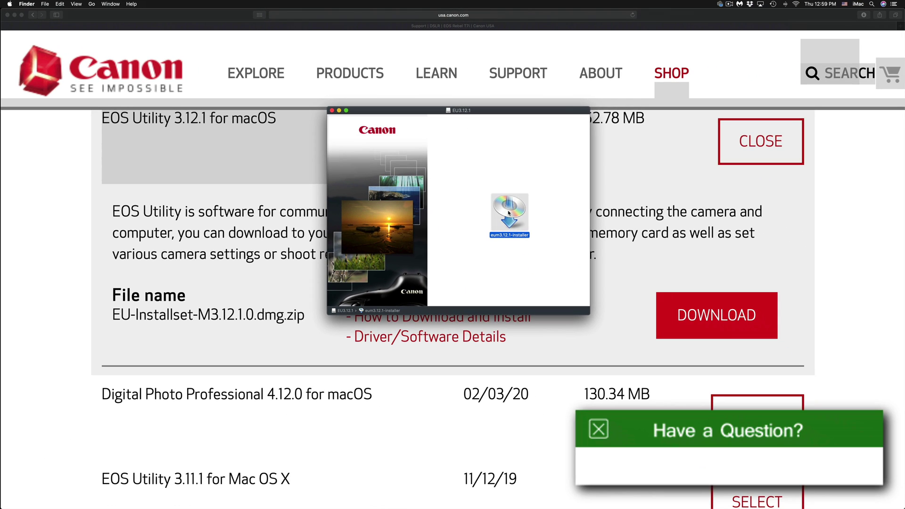
Launch eum3.12.1-installer and set the region to USA, Canada, Latin America with United States.
double_click(509, 213)
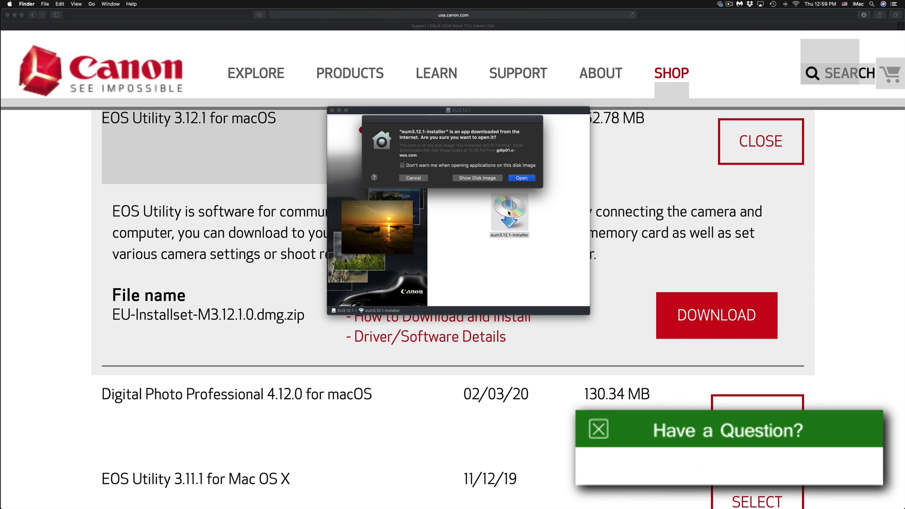
click(521, 178)
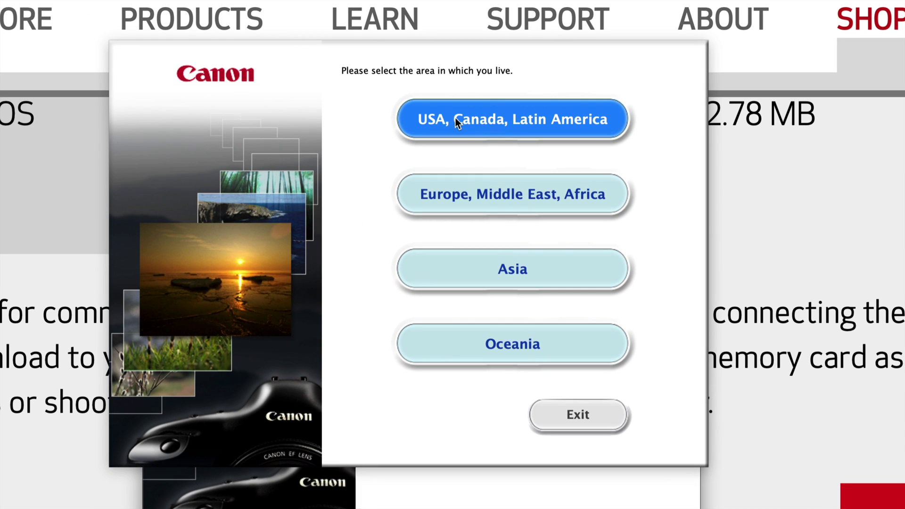
click(506, 126)
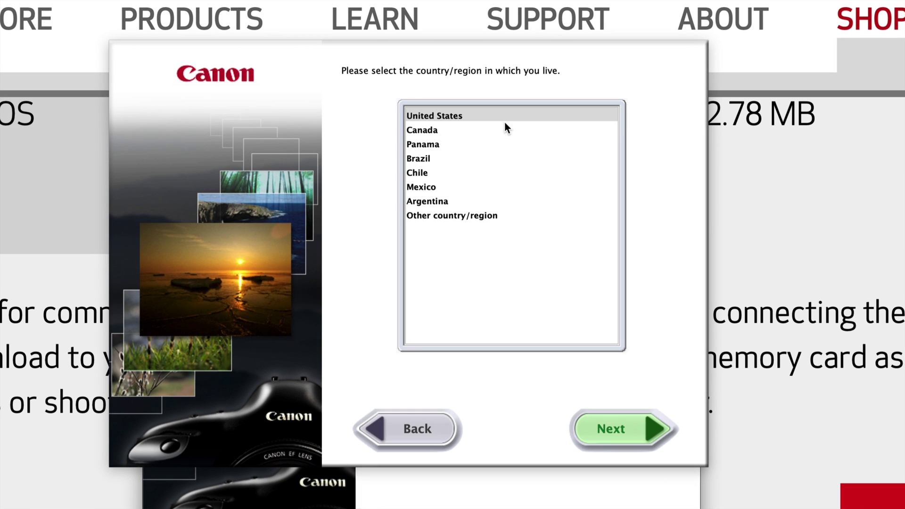
click(425, 114)
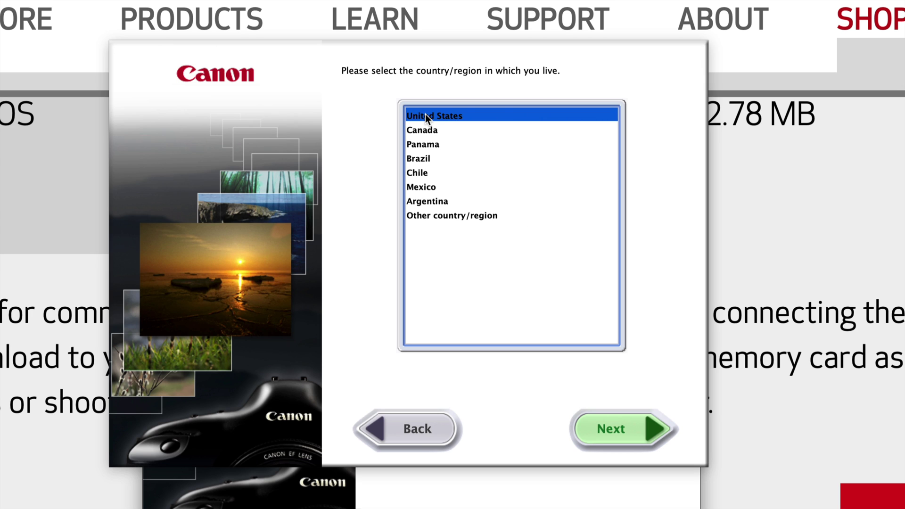
click(618, 439)
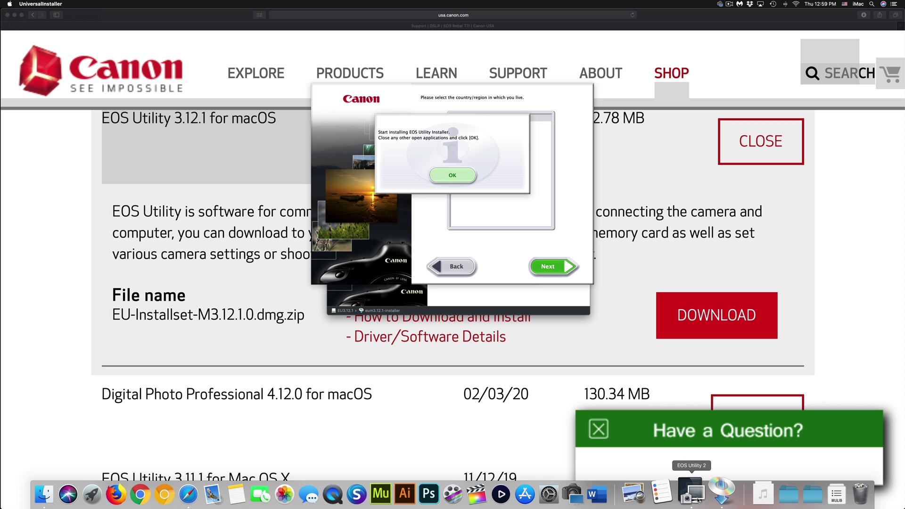
Quit EOS Utility 2 from the Dock and acknowledge the close-other-applications prompt.
right_click(698, 491)
click(702, 462)
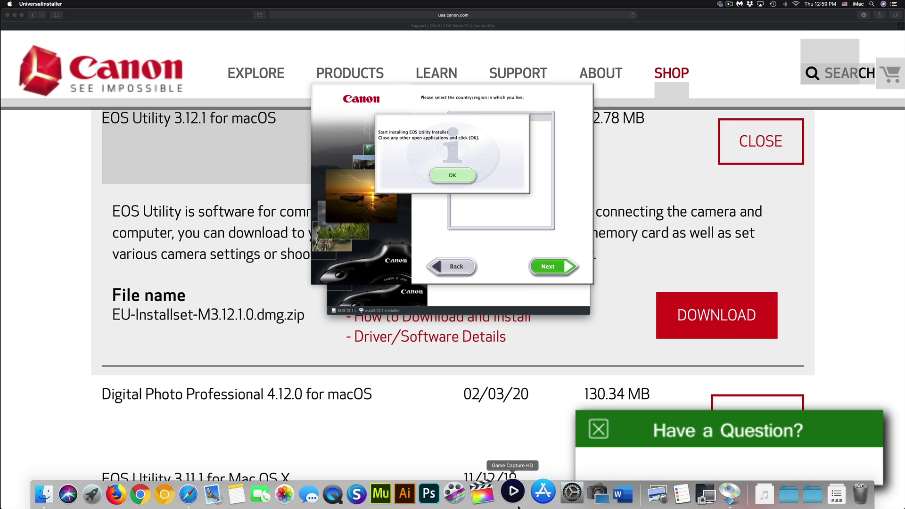
click(446, 170)
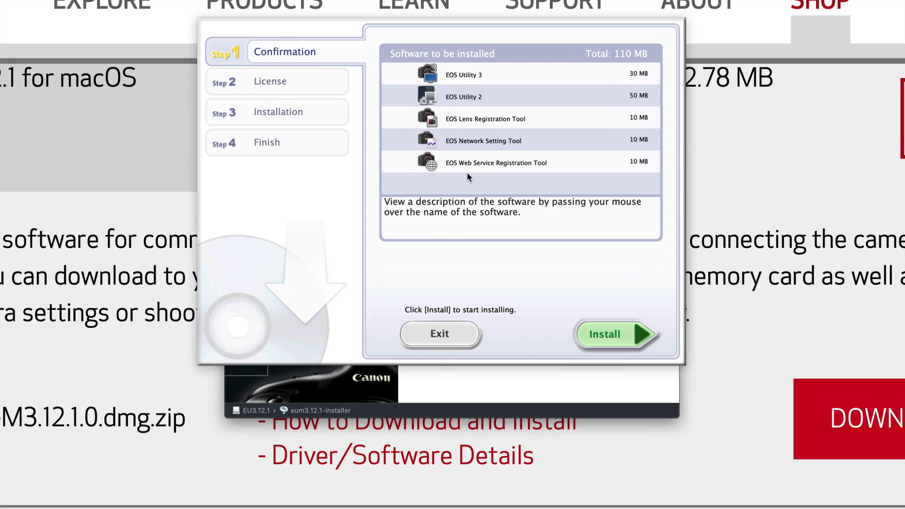
mouse_move(468, 104)
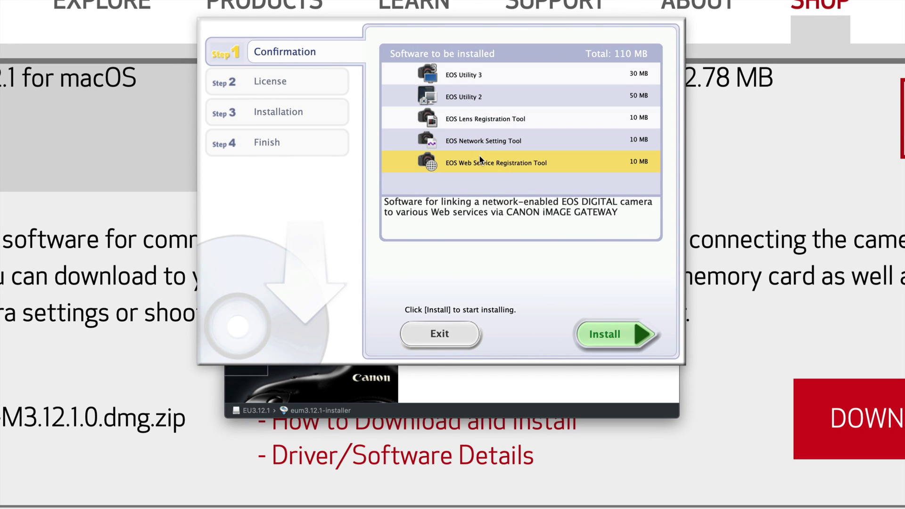
Confirm installing the five components, accept the license, and authorize with the account password.
click(600, 334)
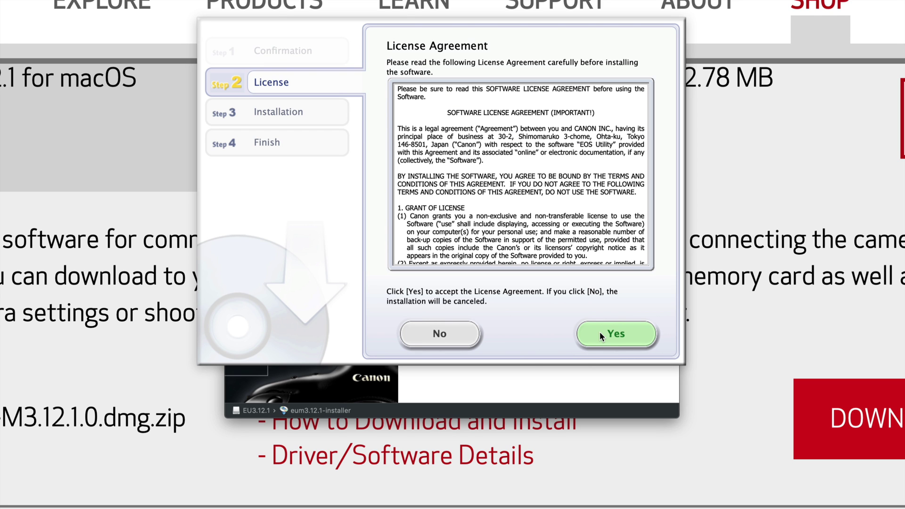
click(600, 332)
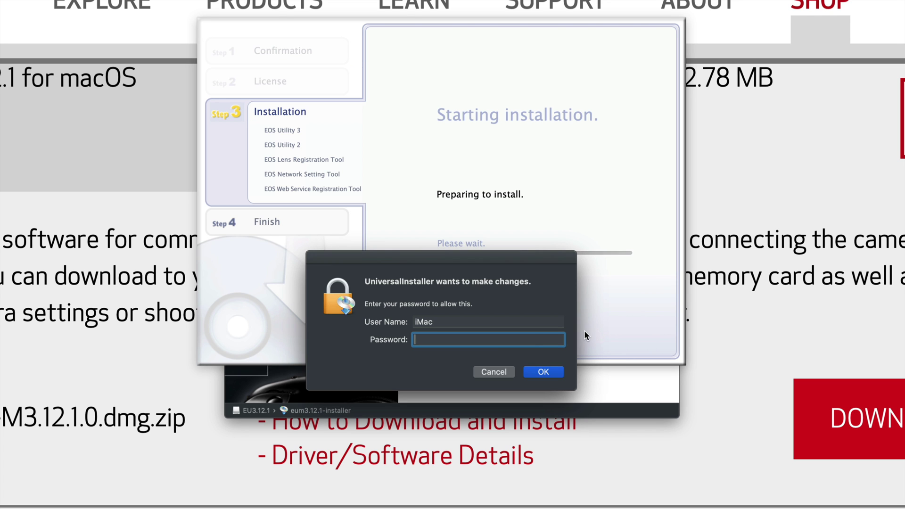
click(542, 372)
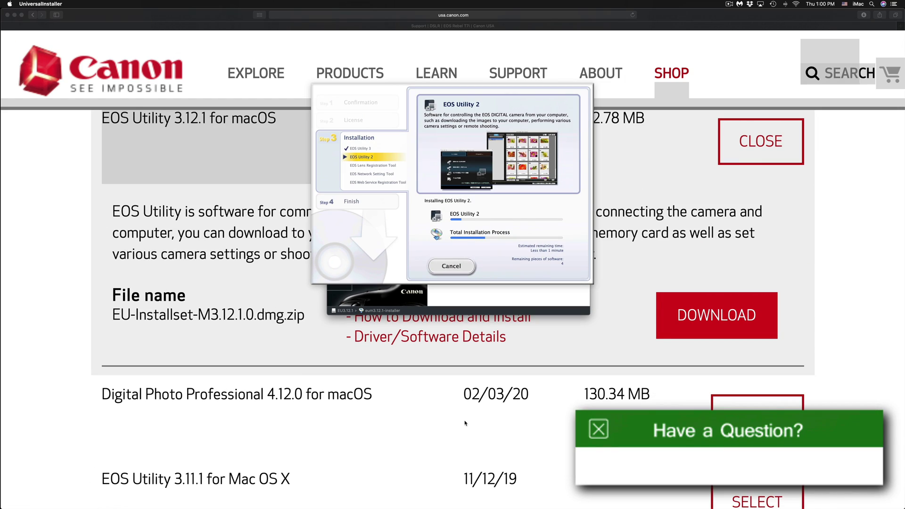
mouse_move(536, 501)
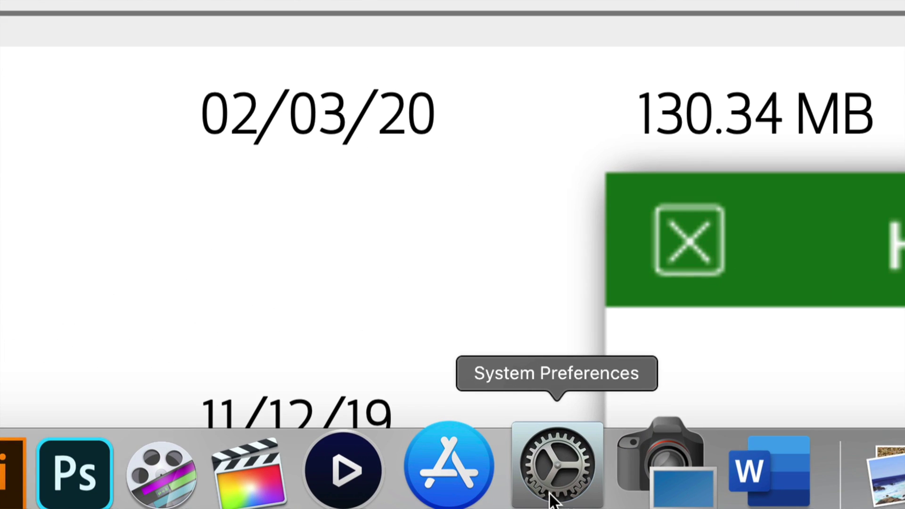
Unlock the Security & Privacy General settings with the account password, then close that window.
click(551, 495)
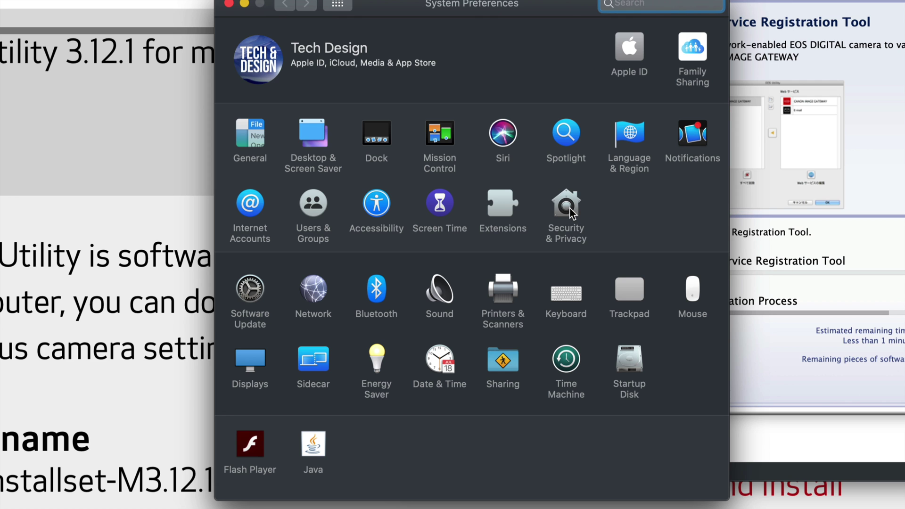
click(570, 208)
click(392, 46)
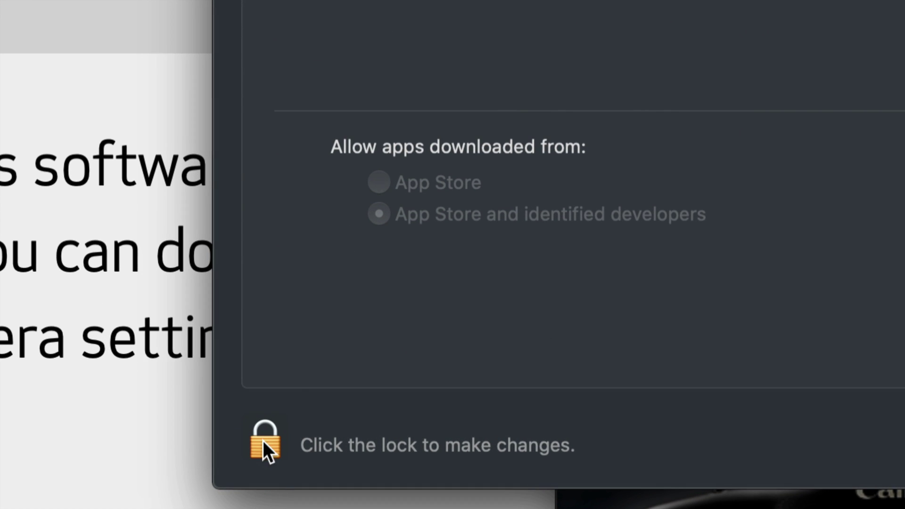
click(257, 441)
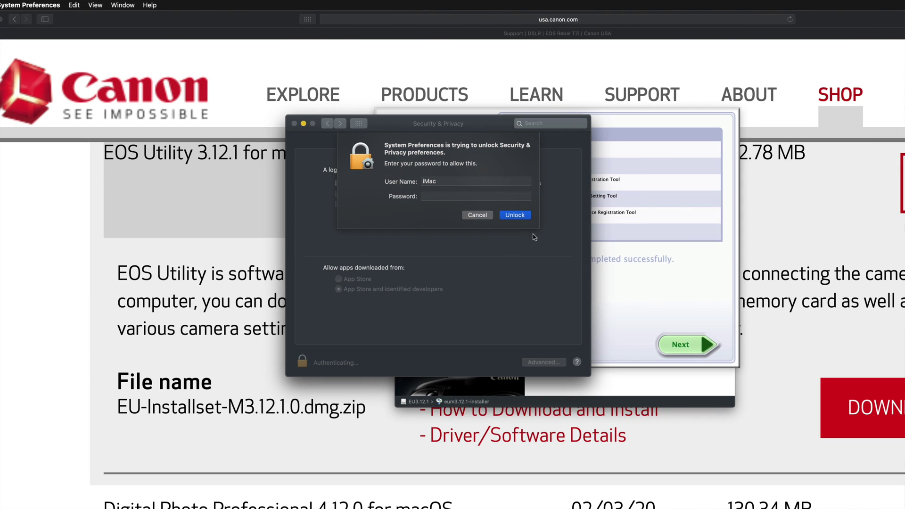
click(523, 218)
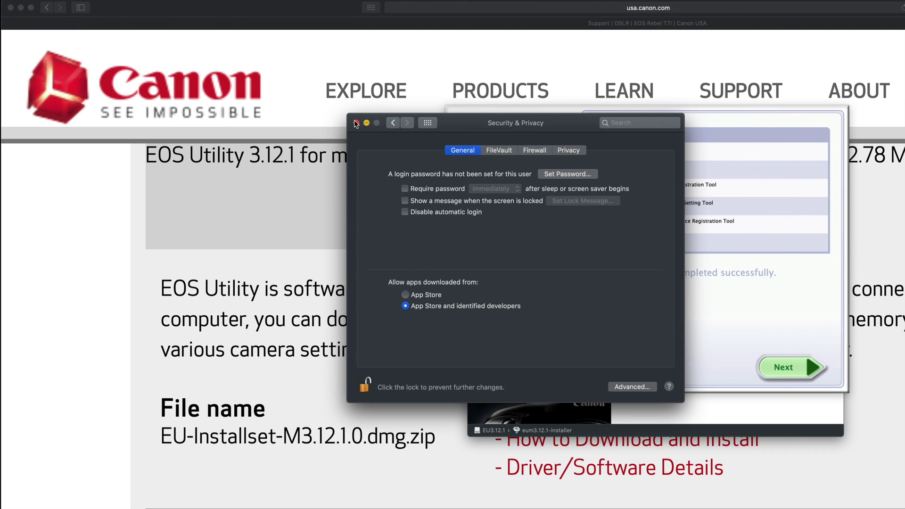
click(356, 124)
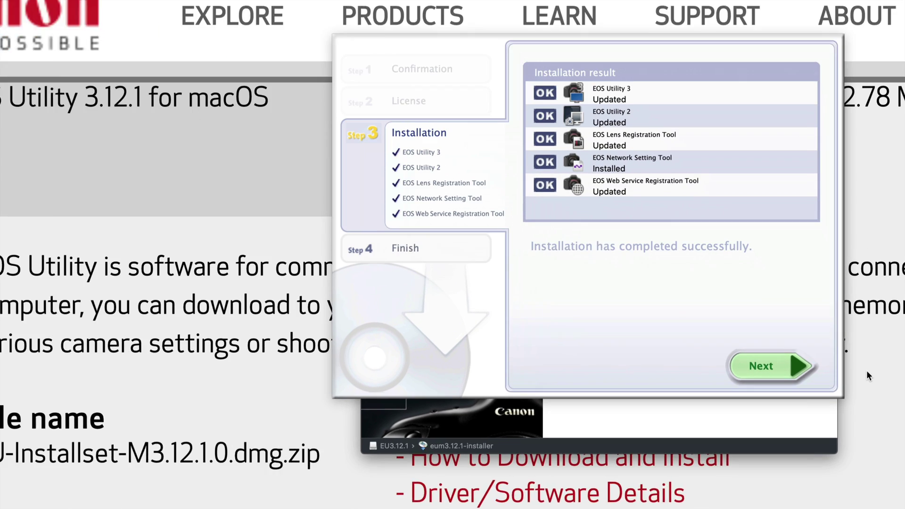
Finish the EOS Utility installer and close the EU3.12.1 disk image window.
click(768, 366)
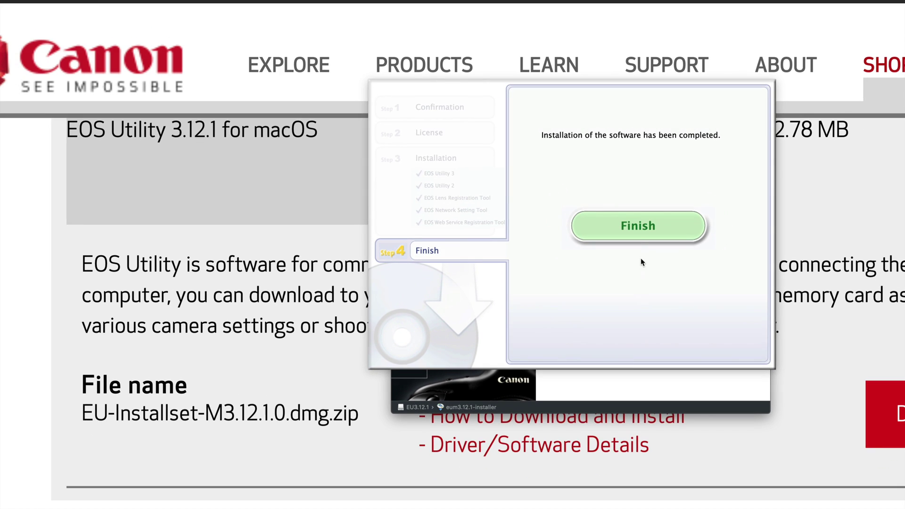
click(628, 230)
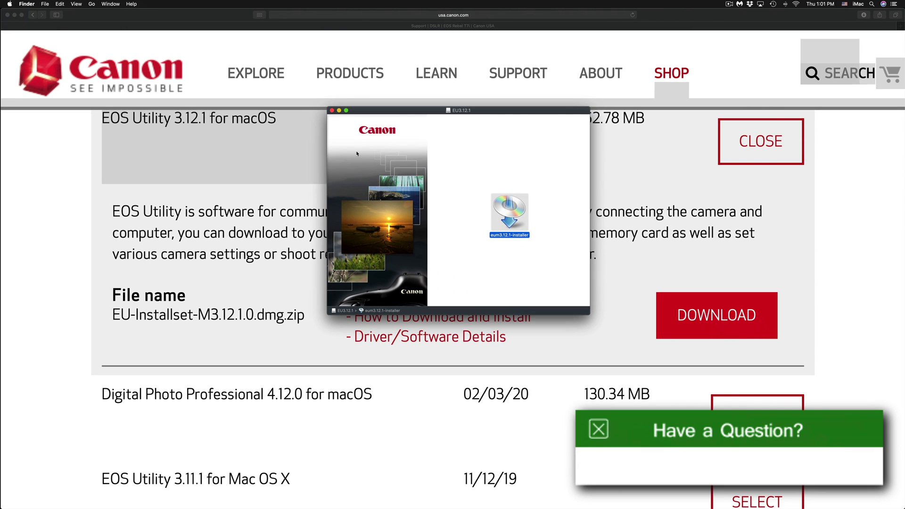
click(332, 111)
mouse_move(515, 502)
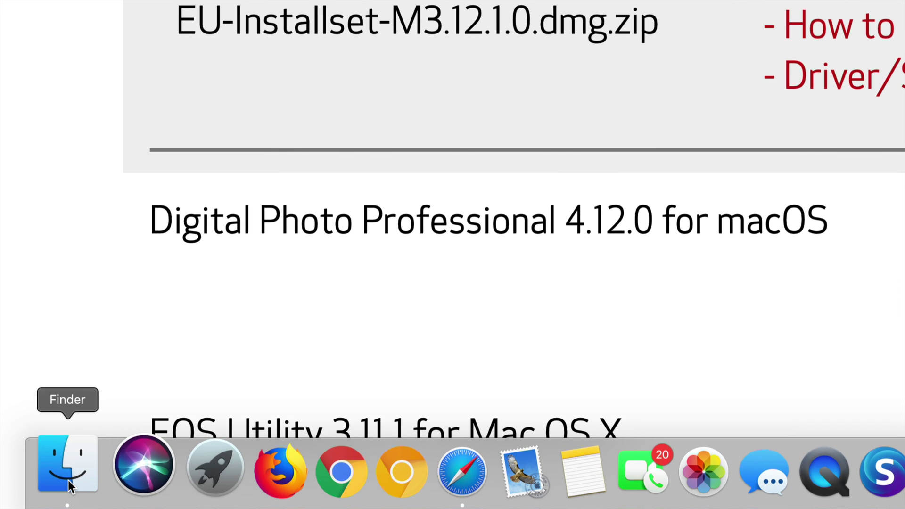
In a new Finder window, open Applications > Canon Utilities > EOS Utility.
click(68, 480)
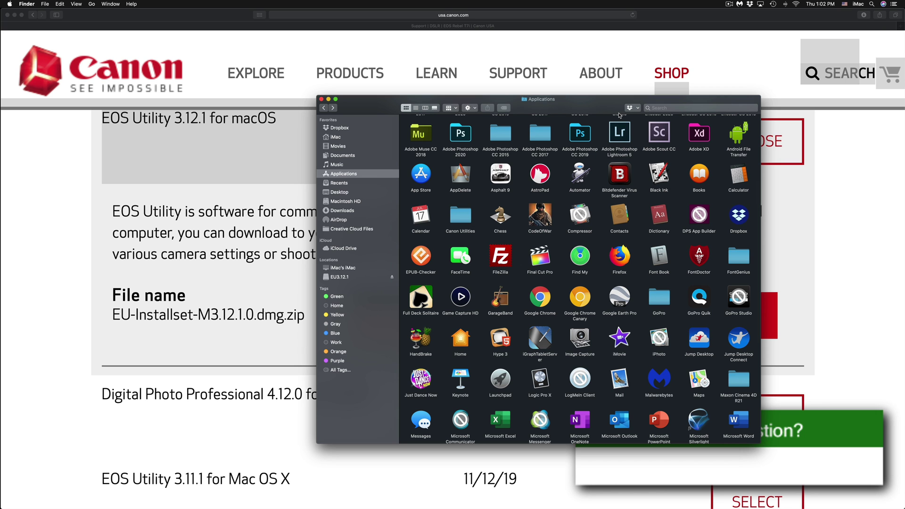
drag(605, 105, 531, 106)
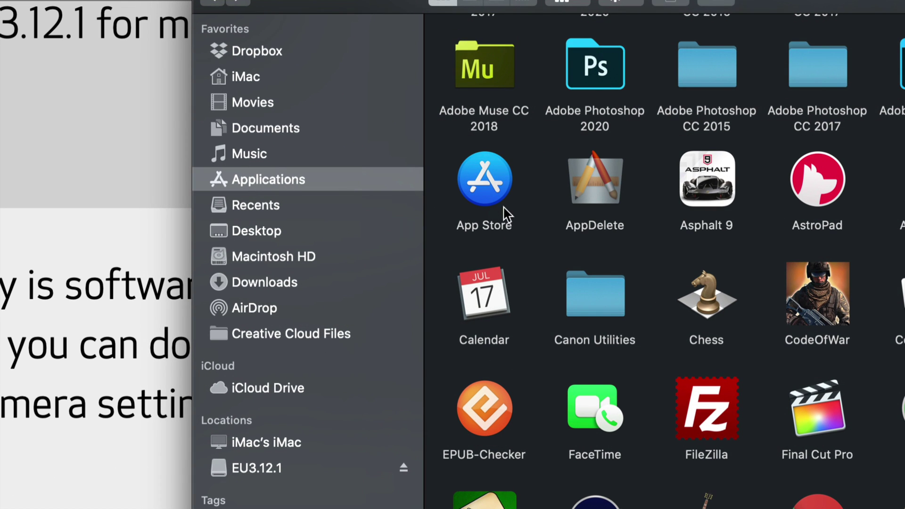
click(601, 302)
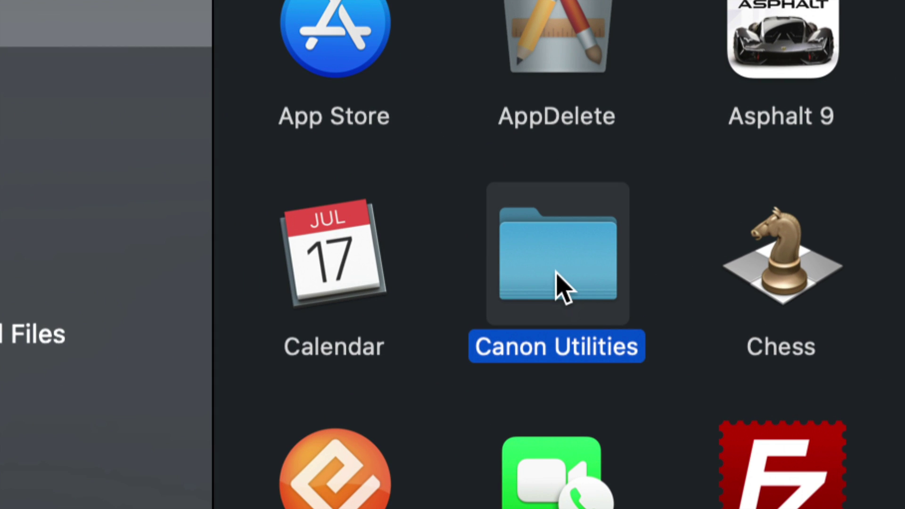
double_click(556, 273)
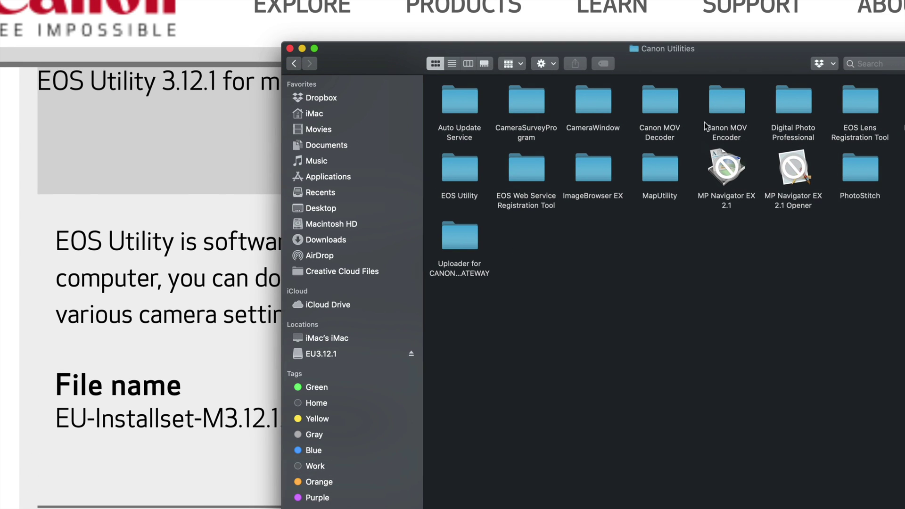
drag(709, 64, 526, 64)
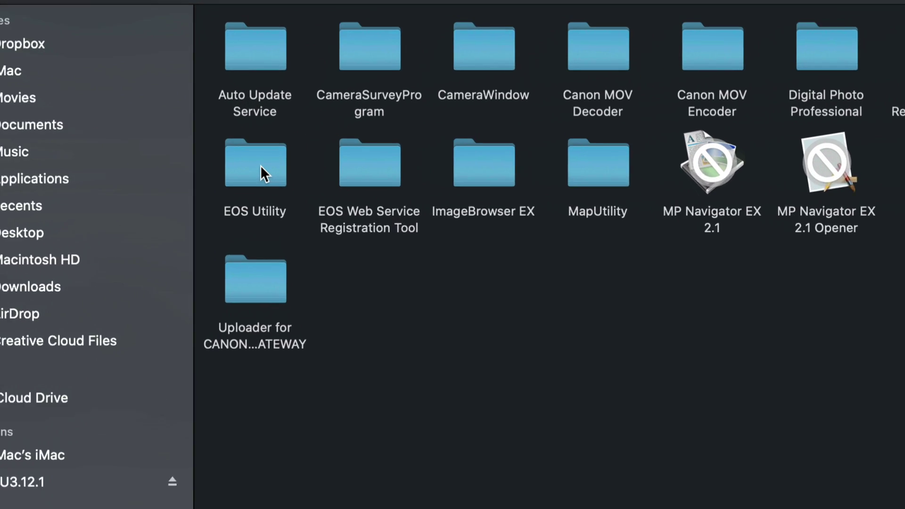
double_click(257, 169)
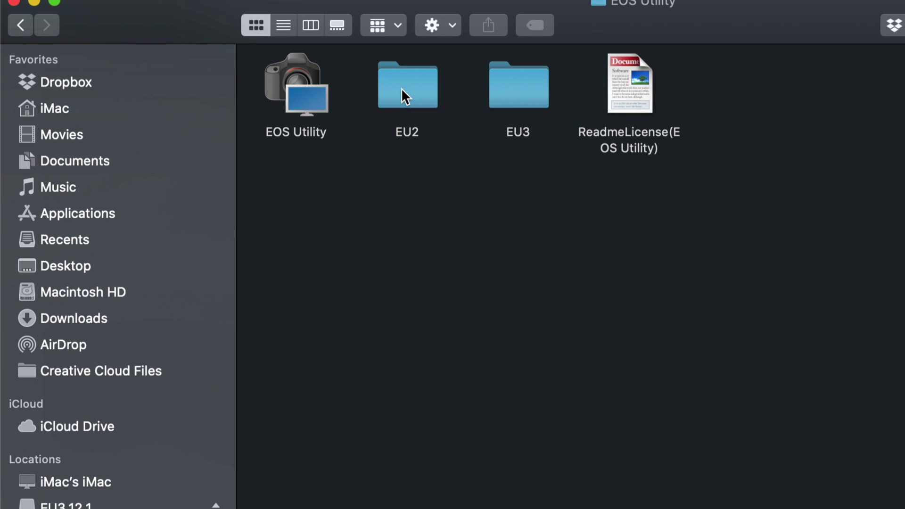
Look inside the EU2 folder, then open EU3 and select the EOS Utility 3 app.
double_click(401, 87)
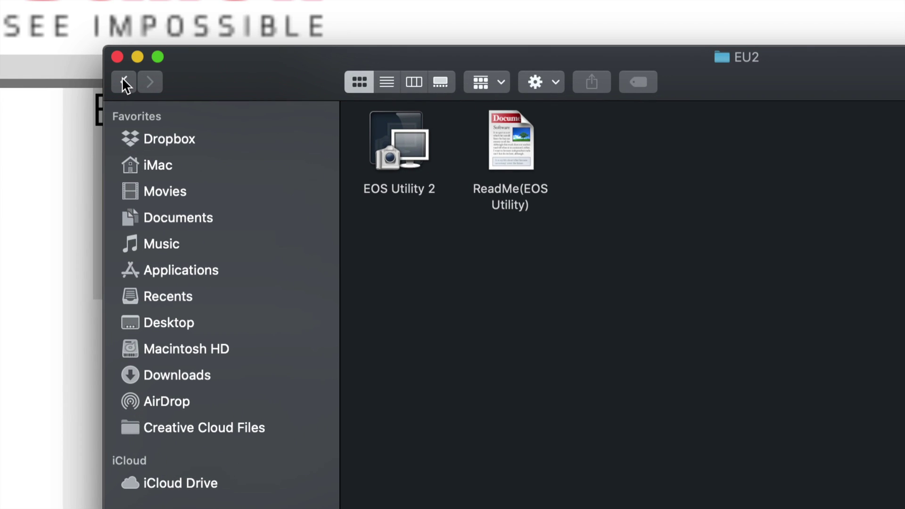
click(123, 83)
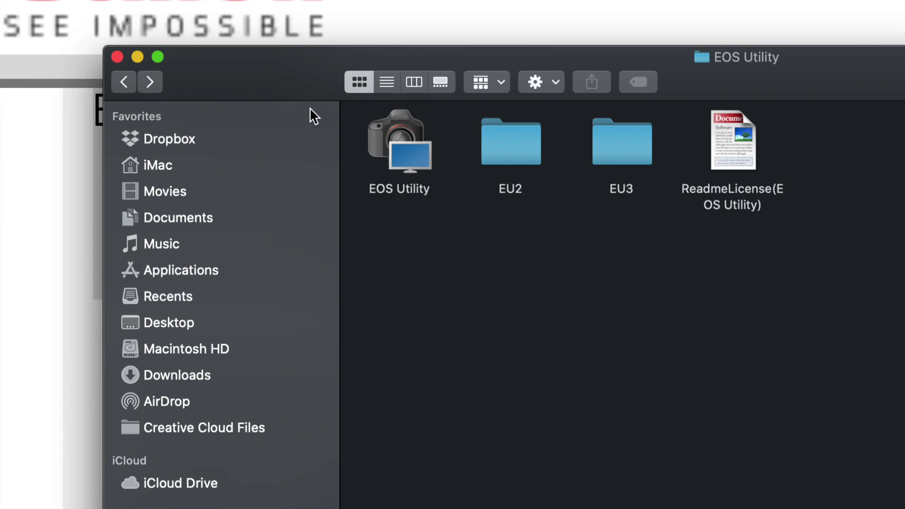
double_click(611, 144)
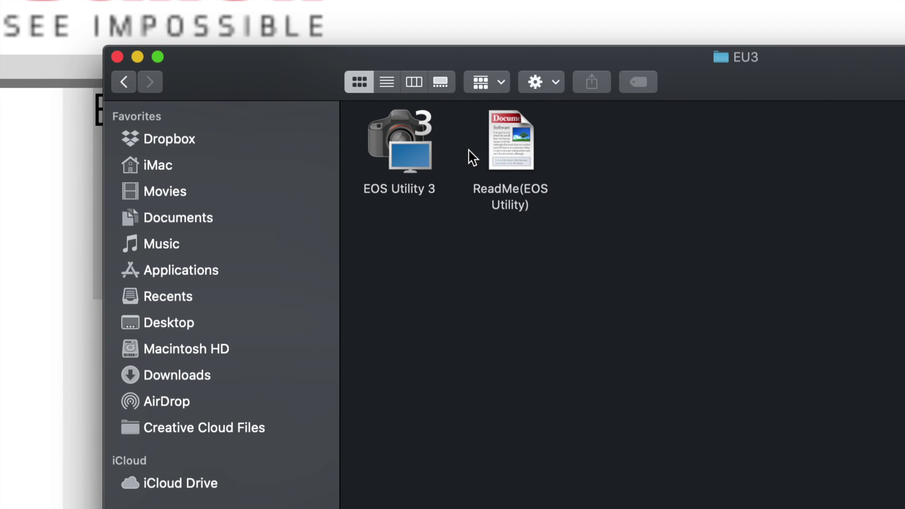
click(415, 147)
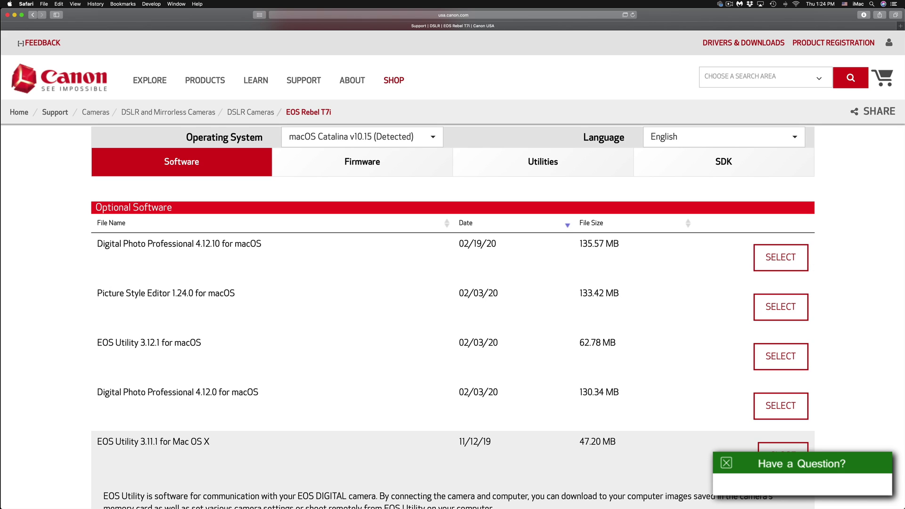
Open the EOS_DIGITAL card in Finder, check its MISC folder, then open DCIM.
mouse_move(236, 505)
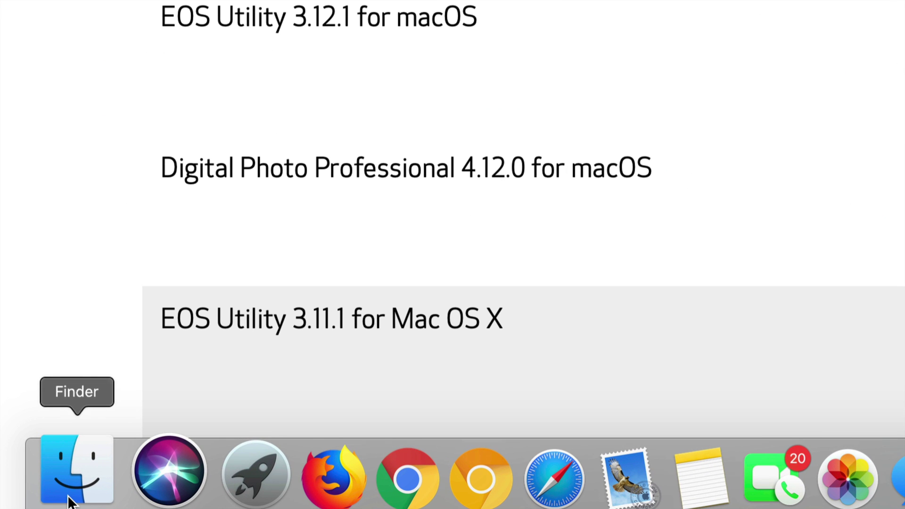
click(75, 471)
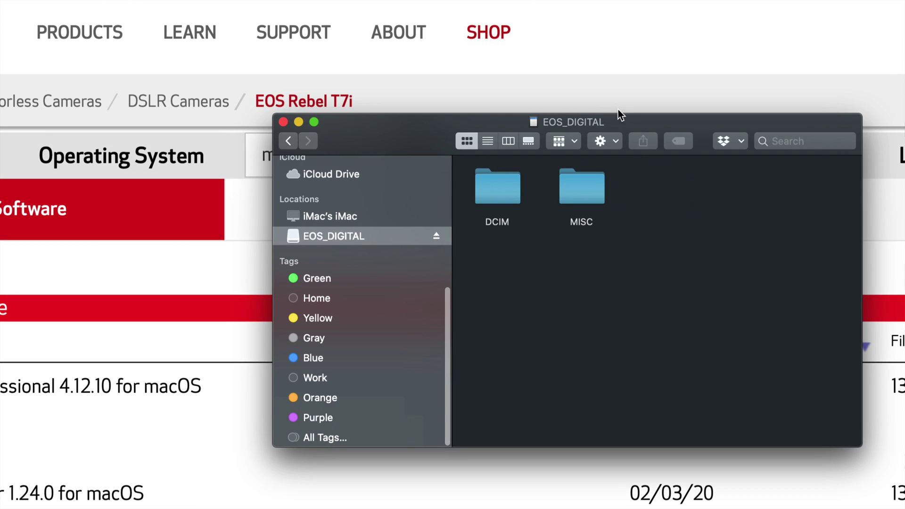
drag(633, 121, 532, 120)
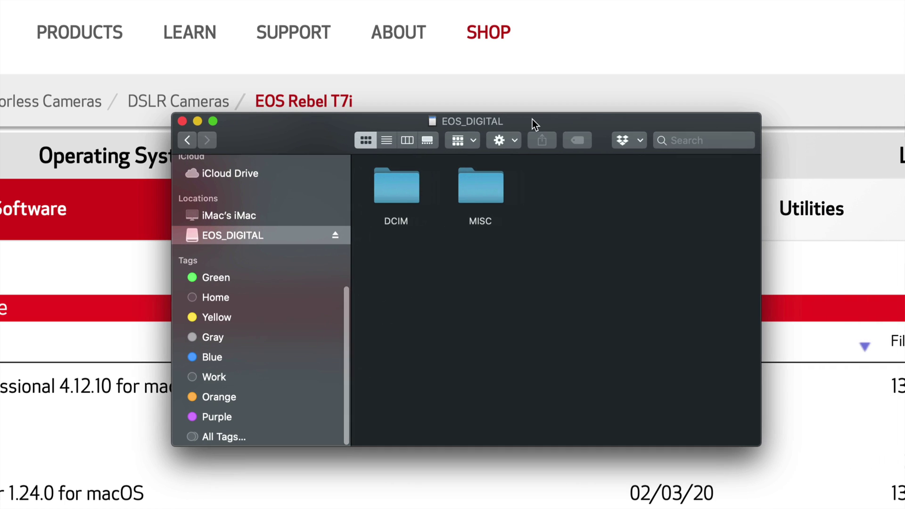
double_click(479, 185)
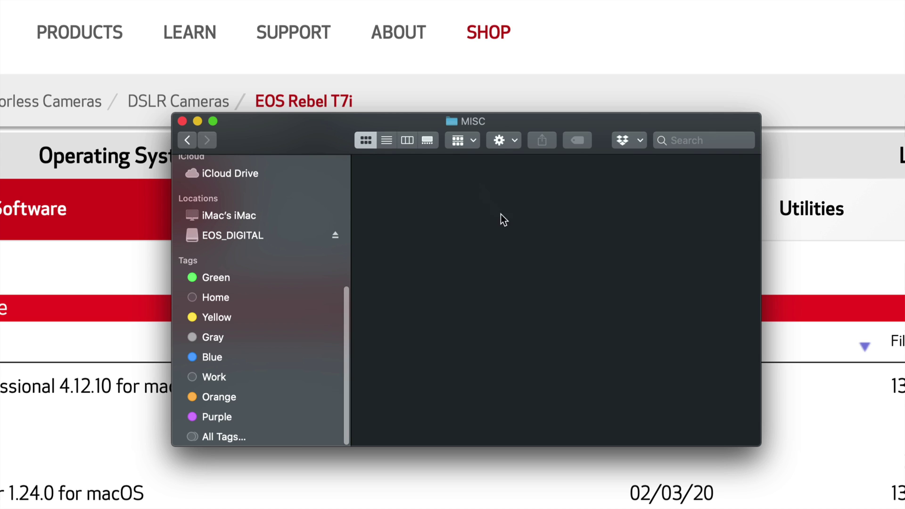
click(186, 140)
click(399, 191)
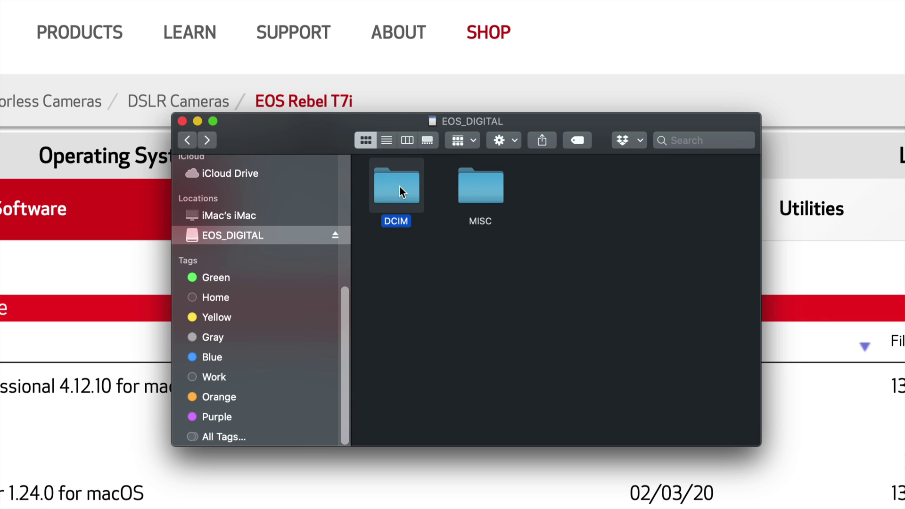
double_click(400, 192)
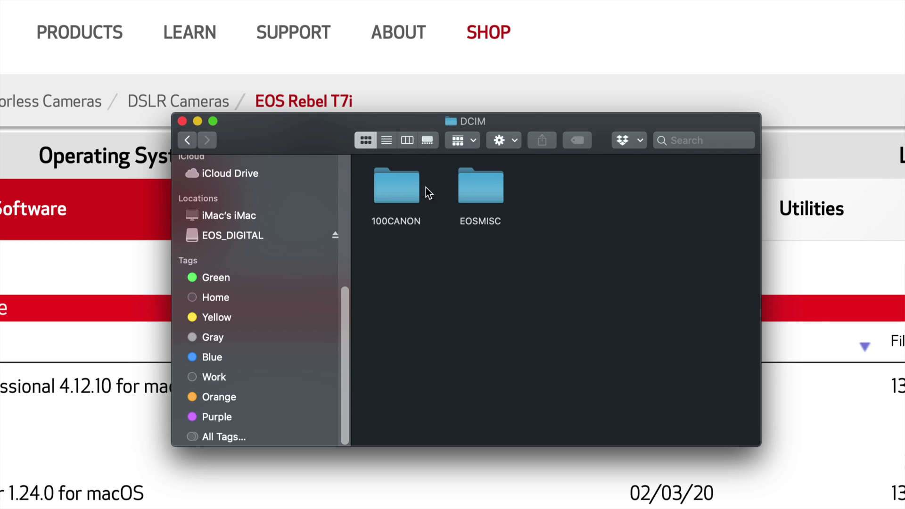
Browse the 100CANON photos, then look inside EOSMISC and return to DCIM.
click(398, 188)
double_click(399, 188)
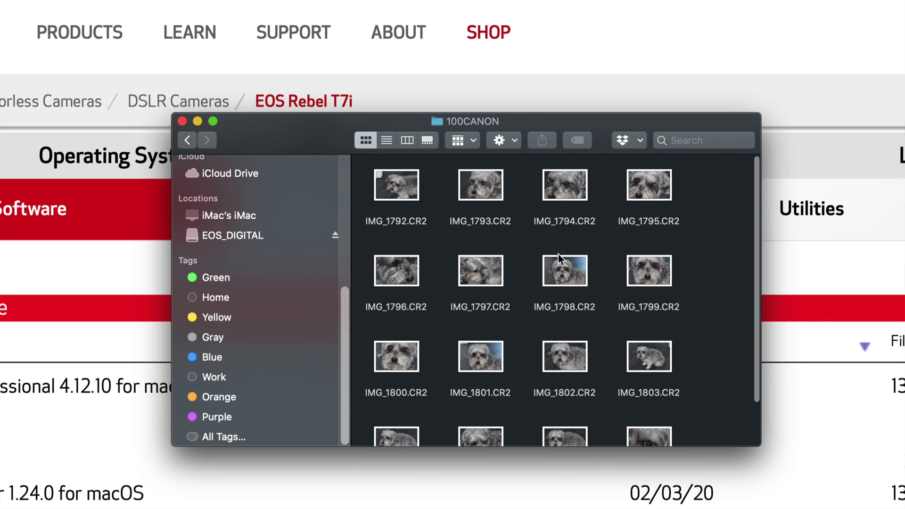
scroll(558, 254, down, 2)
scroll(558, 254, up, 3)
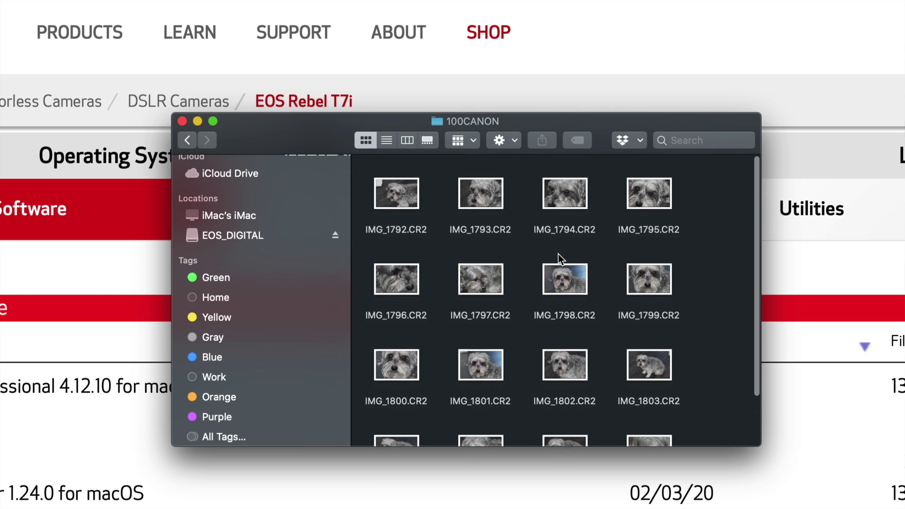
scroll(559, 254, down, 2)
scroll(558, 254, up, 2)
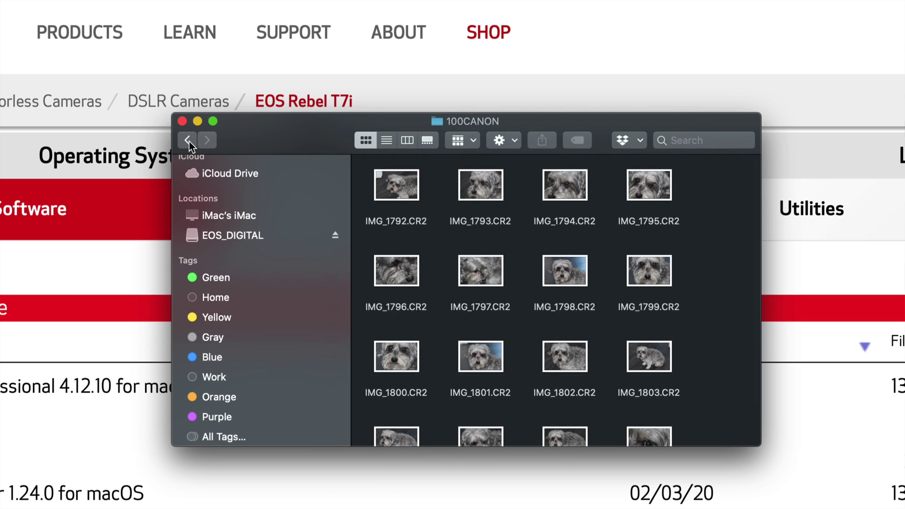
click(187, 140)
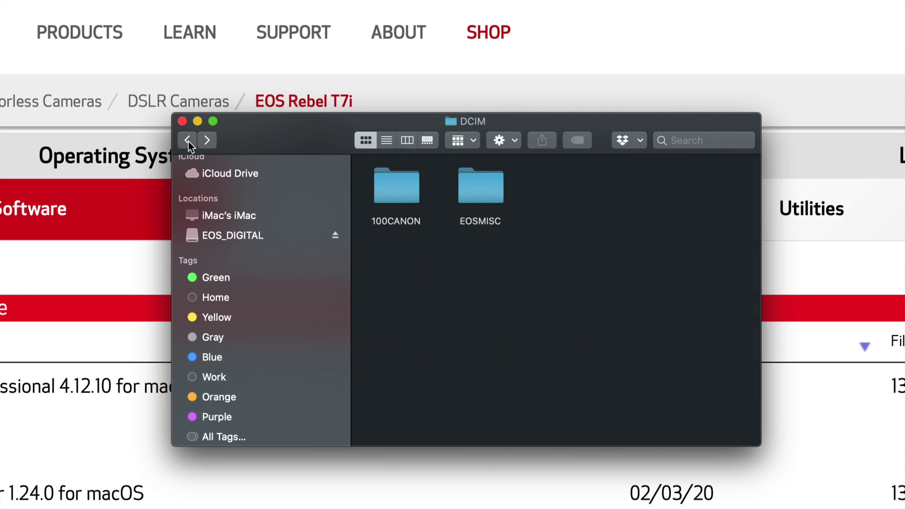
double_click(490, 183)
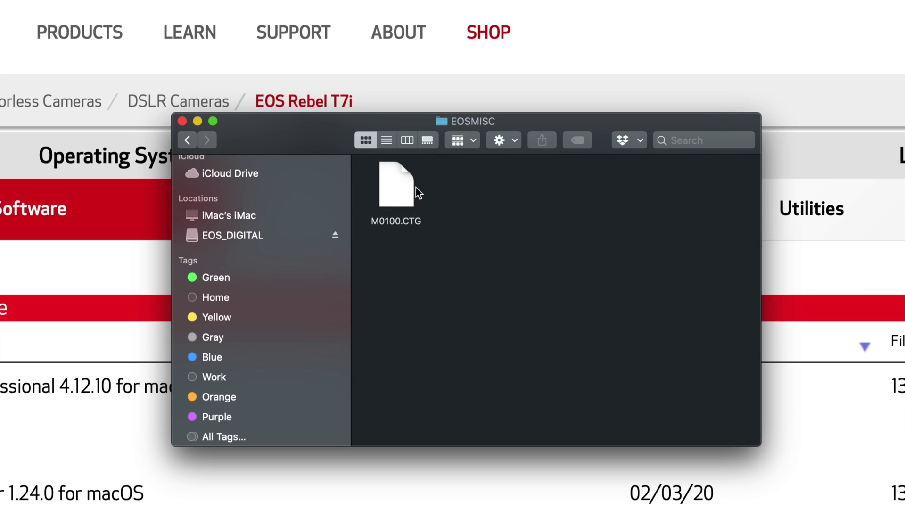
click(188, 142)
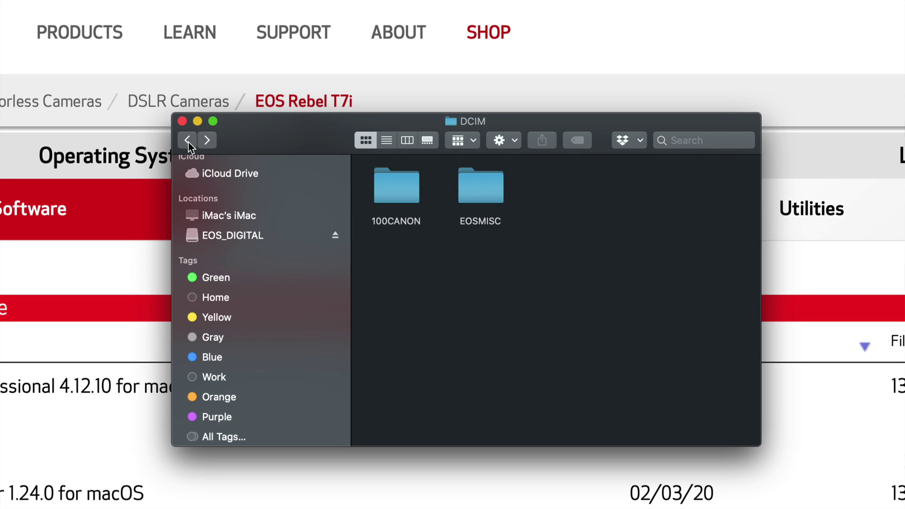
Recheck the 100CANON photos, then return to DCIM with 100CANON selected.
click(395, 186)
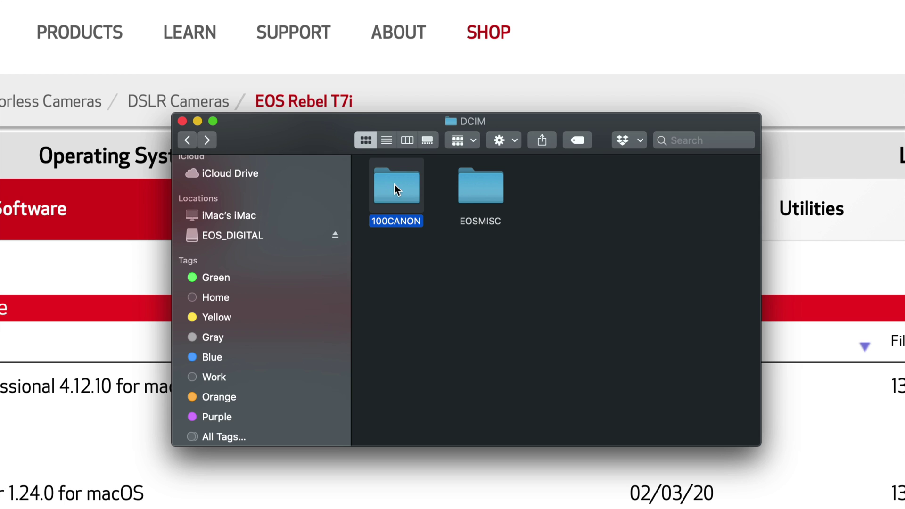
double_click(395, 186)
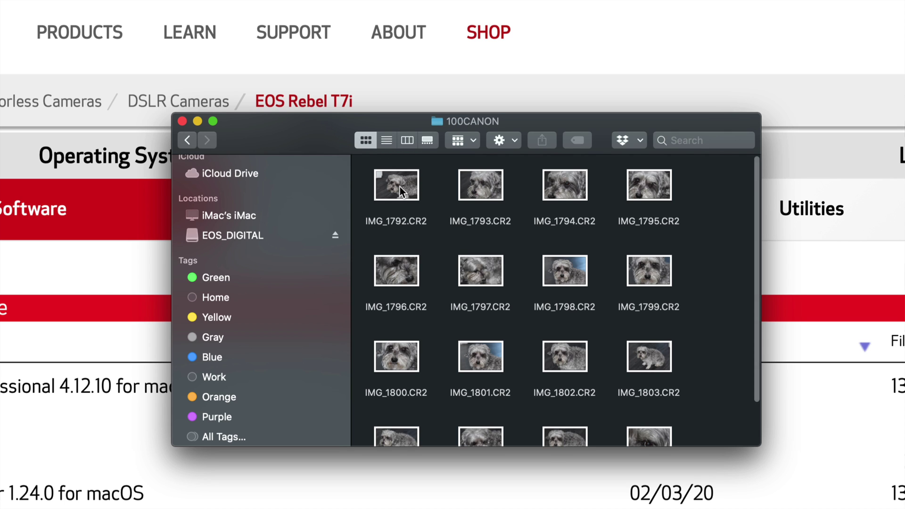
scroll(523, 269, down, 3)
scroll(522, 267, up, 3)
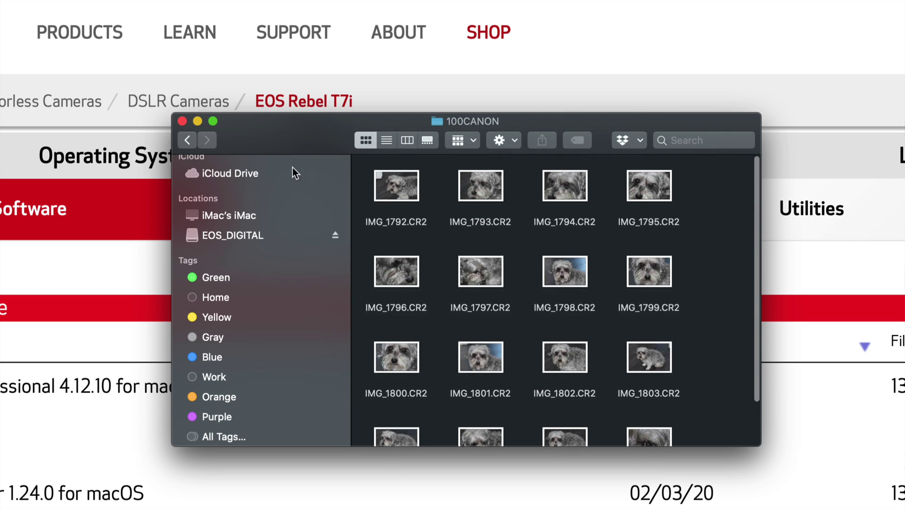
click(188, 140)
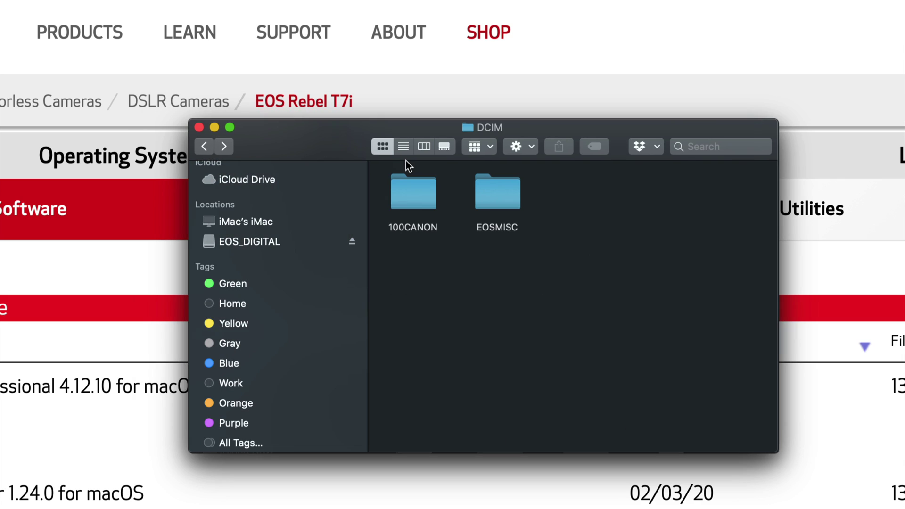
click(415, 188)
Open the Desktop's PICTURES OF ROXY folder in a second Finder window beside DCIM.
right_click(415, 189)
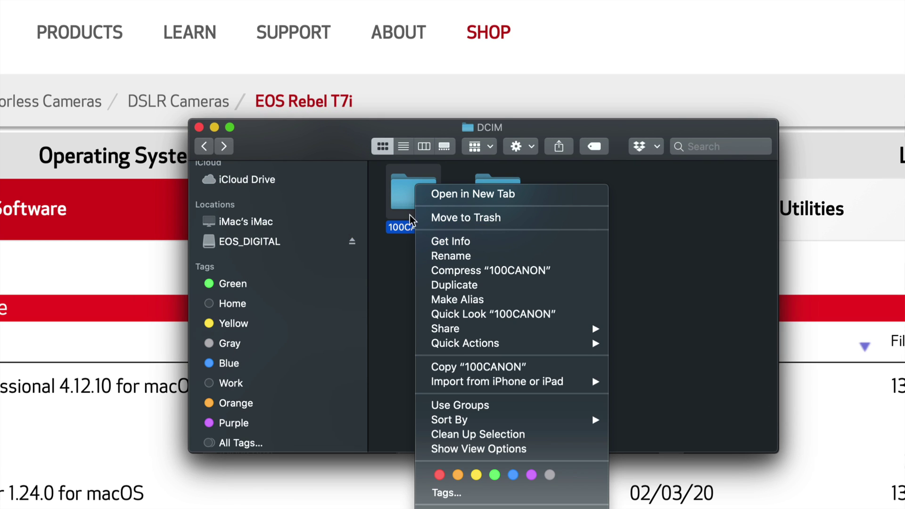
click(390, 260)
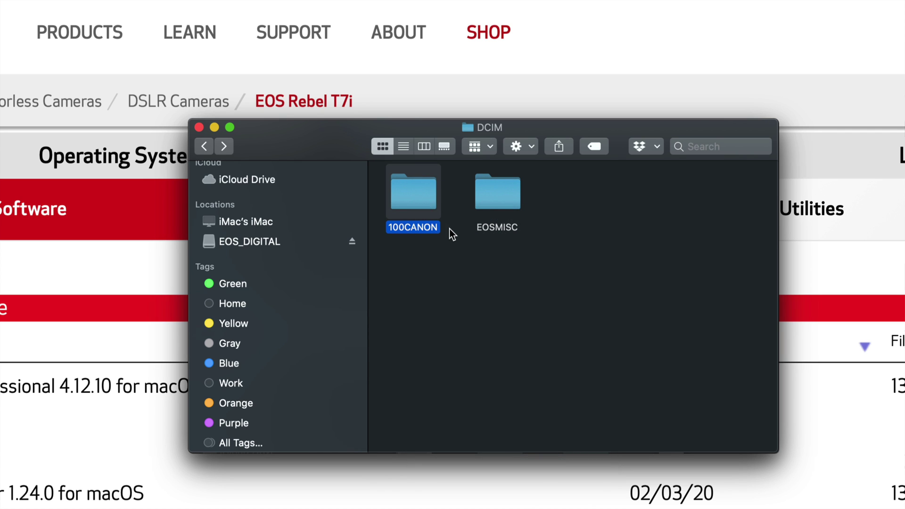
key(super+n)
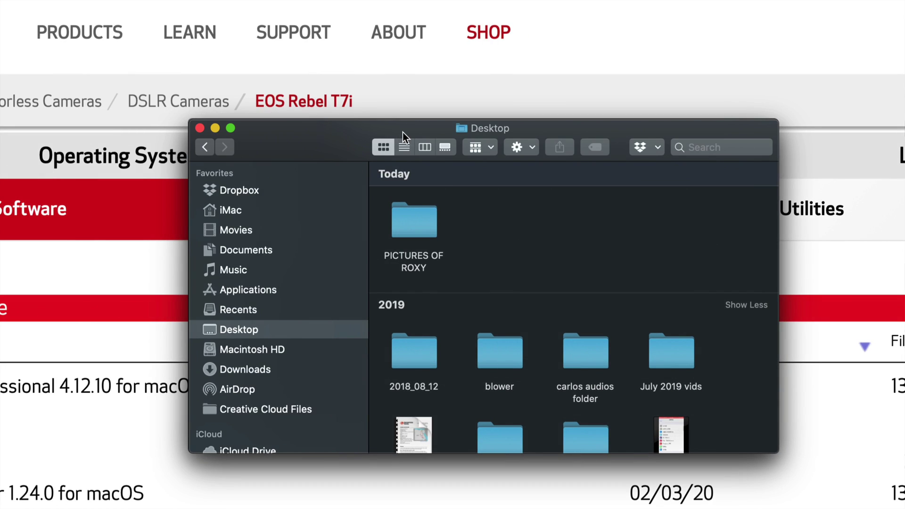
drag(403, 132, 365, 115)
click(380, 211)
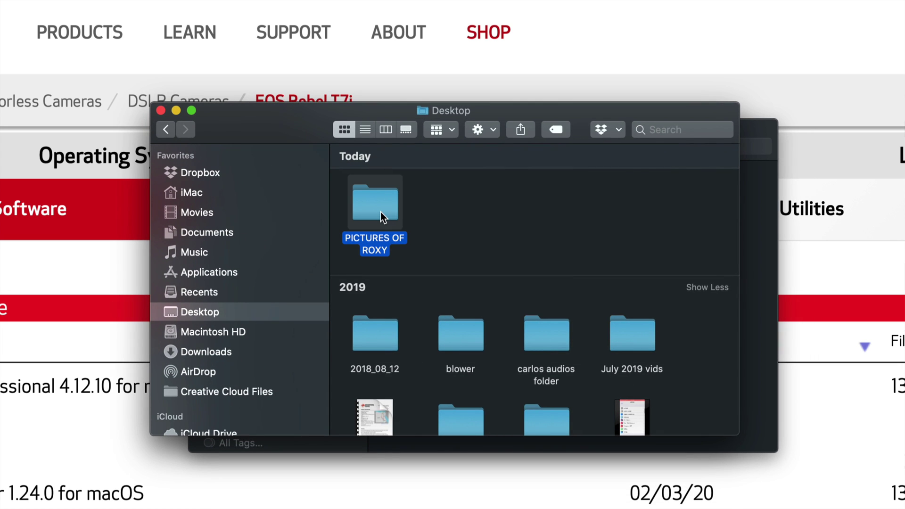
double_click(381, 212)
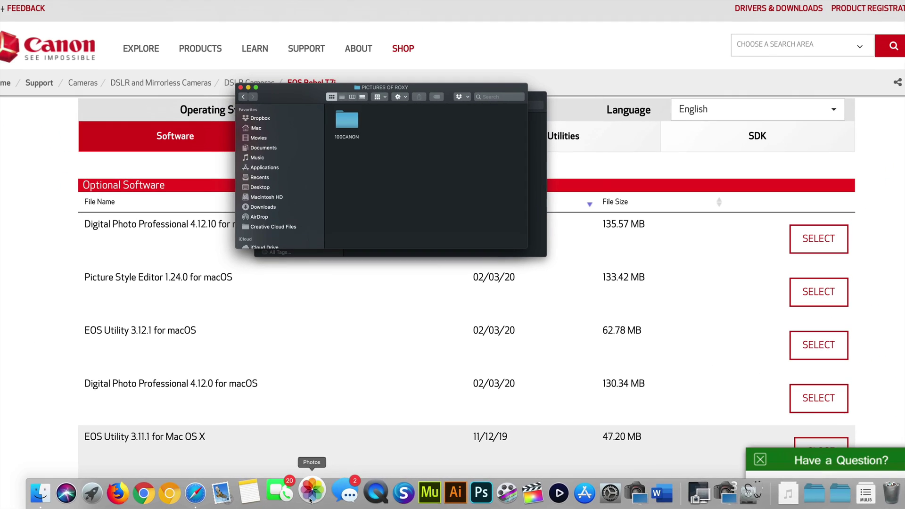
Open the copied 100CANON folder inside PICTURES OF ROXY and select IMG_1793.CR2.
drag(301, 86, 342, 145)
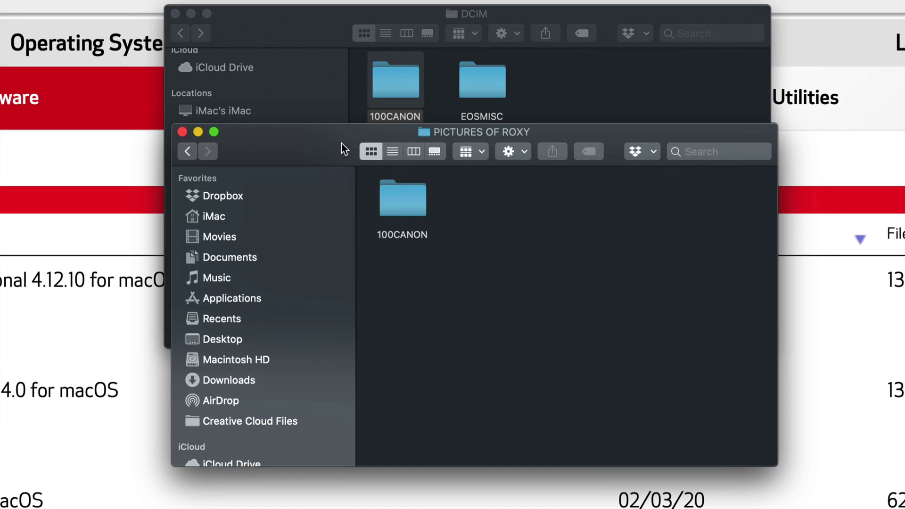
double_click(398, 190)
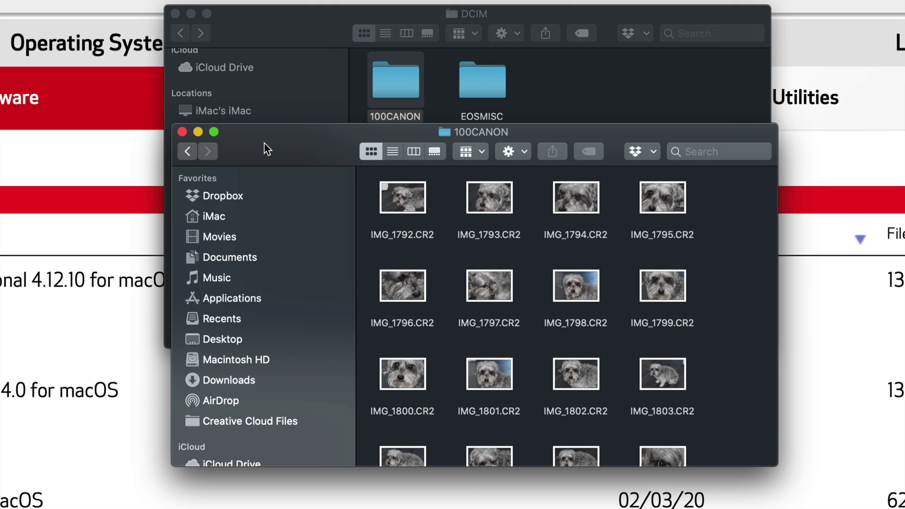
click(188, 150)
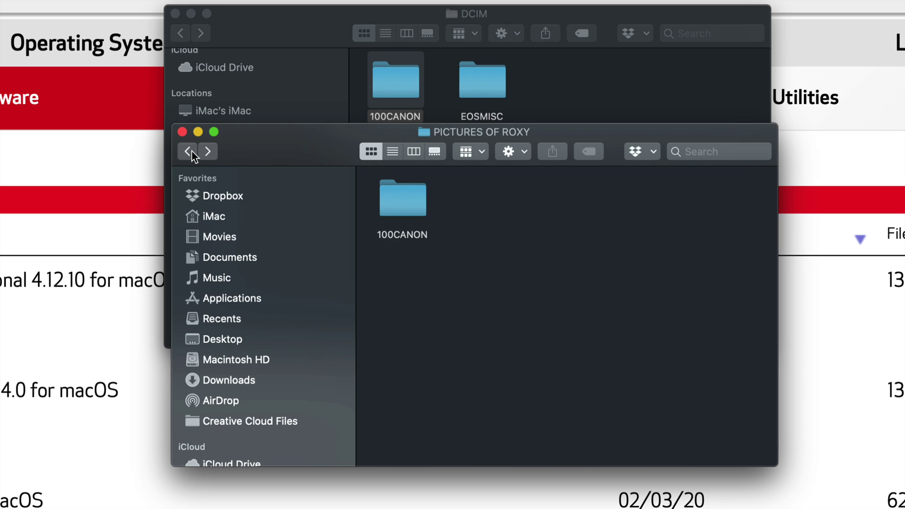
click(191, 152)
click(403, 222)
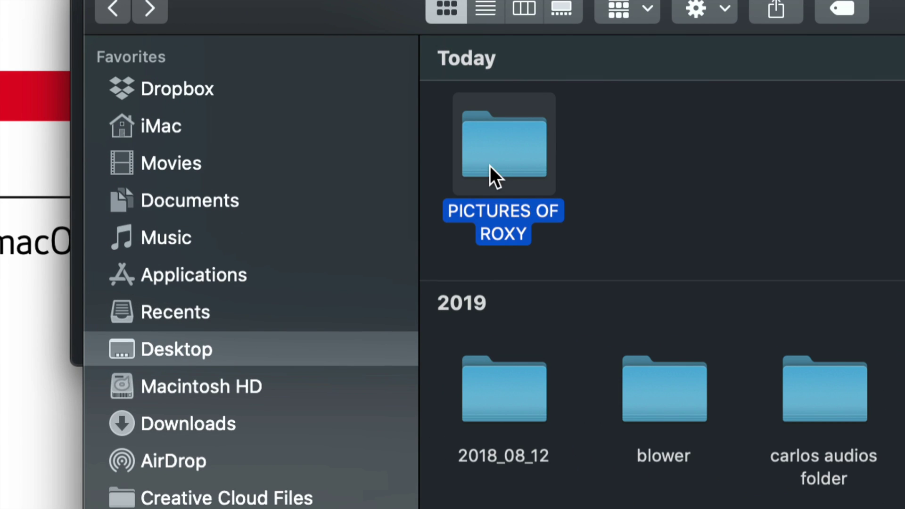
double_click(494, 161)
double_click(513, 101)
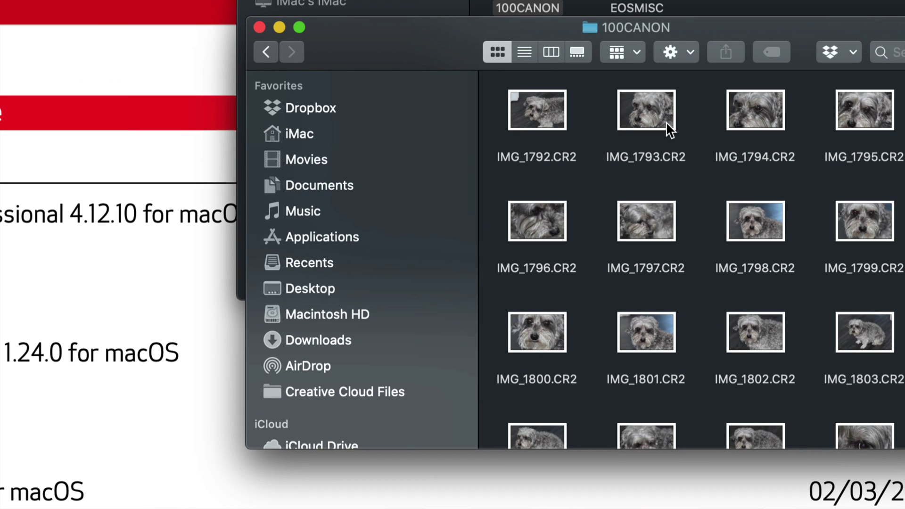
click(692, 115)
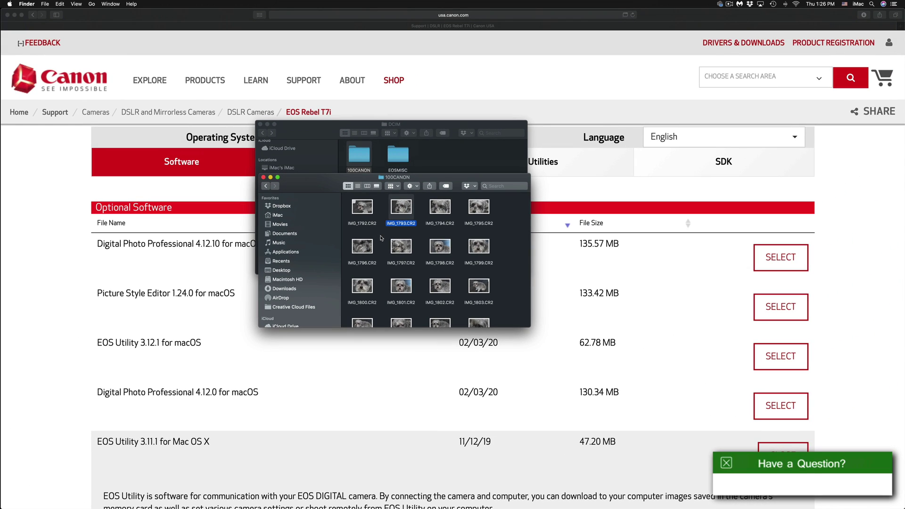
Quick Look IMG_1793, IMG_1792, IMG_1795 and IMG_1794 at full size.
key(space)
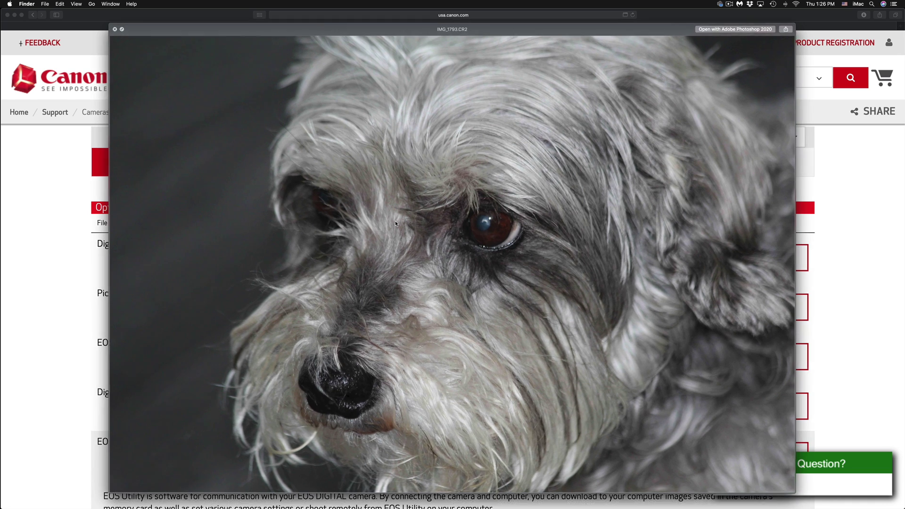
key(space)
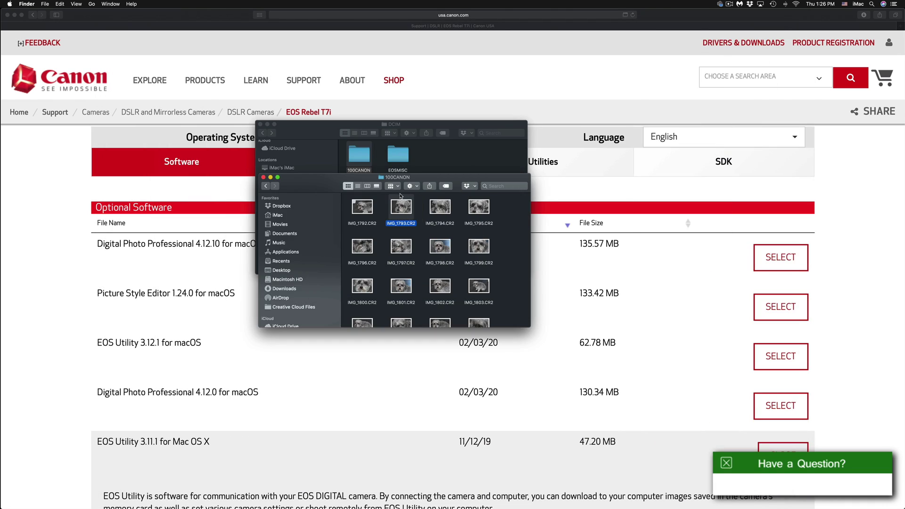
click(369, 207)
key(space)
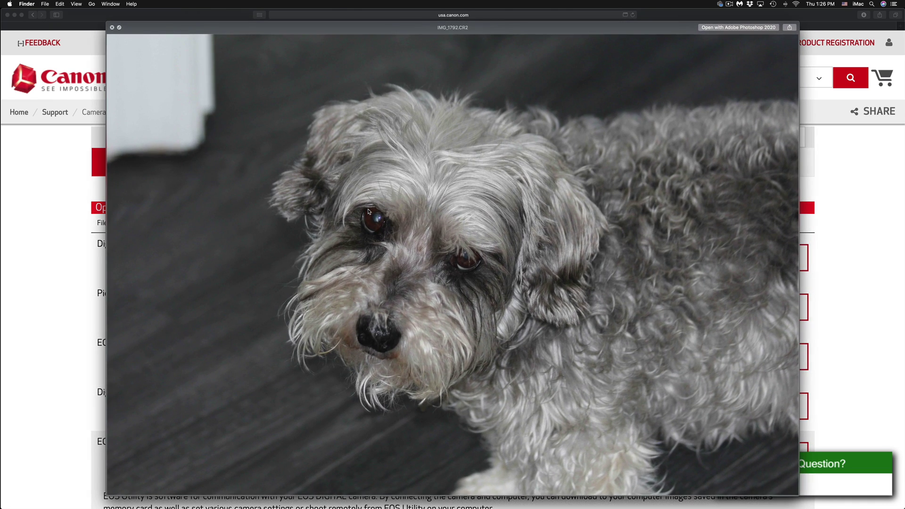
key(space)
click(481, 212)
key(space)
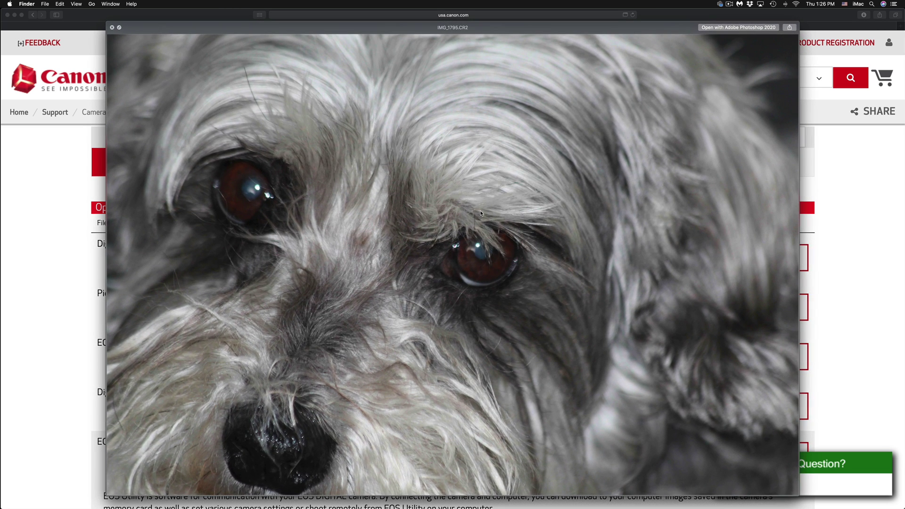
key(space)
click(438, 206)
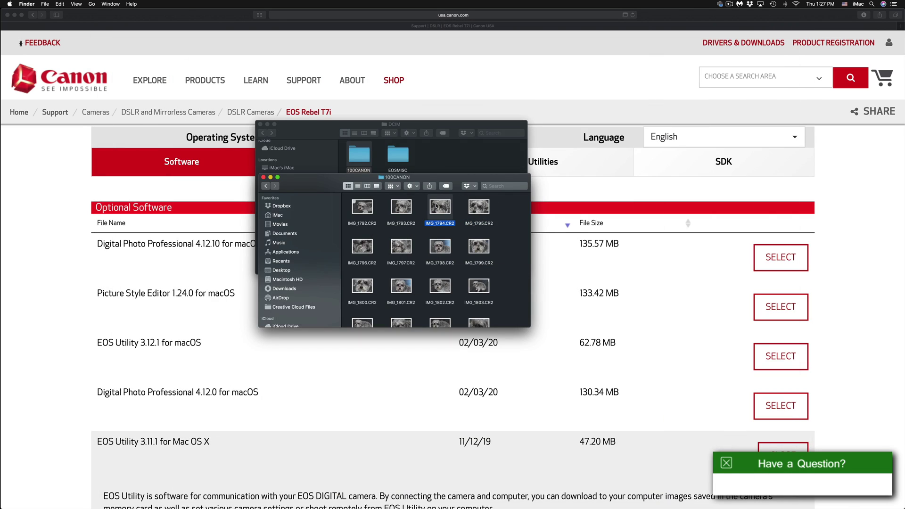
key(space)
Quick Look IMG_1798, IMG_1802 and IMG_1801, ending with IMG_1799.CR2 selected.
key(space)
click(442, 246)
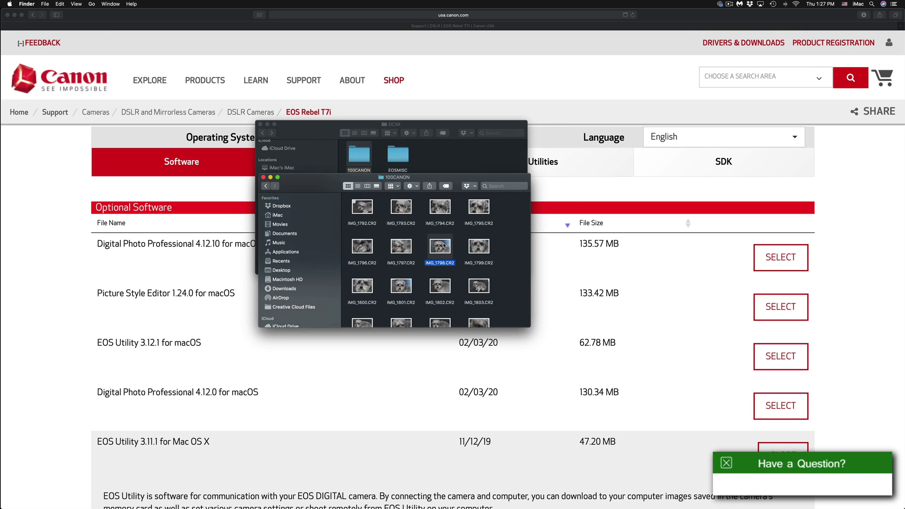
key(space)
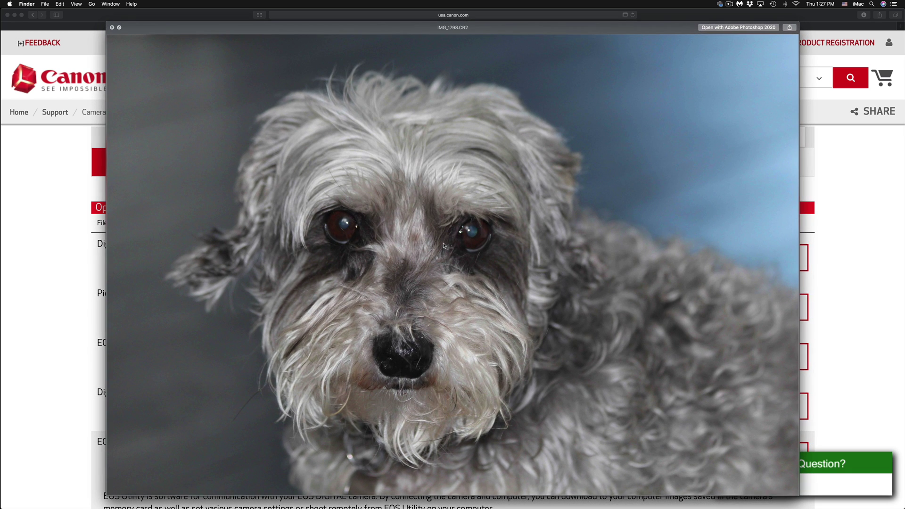
key(space)
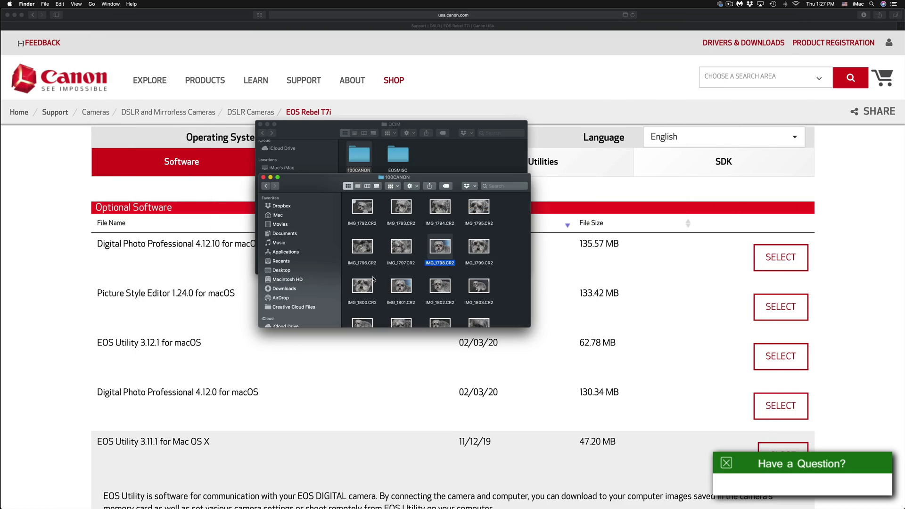
click(441, 285)
key(space)
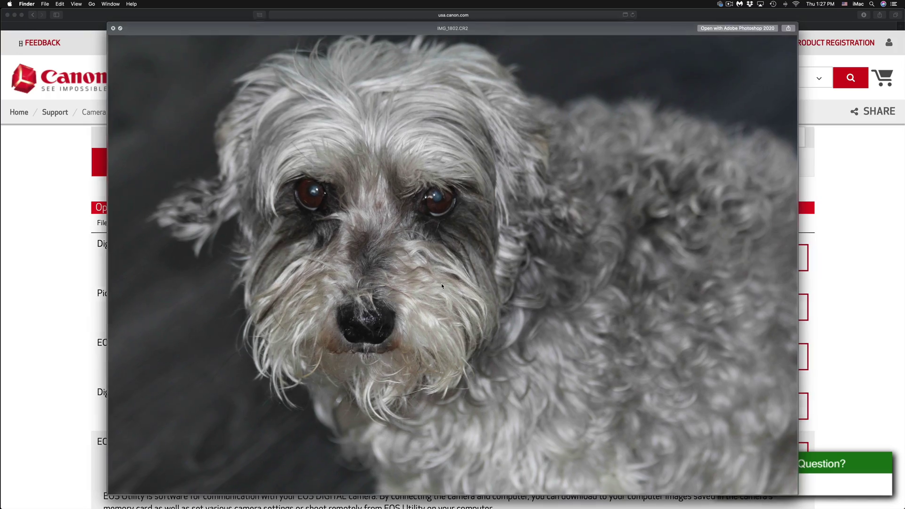
key(space)
click(401, 287)
key(space)
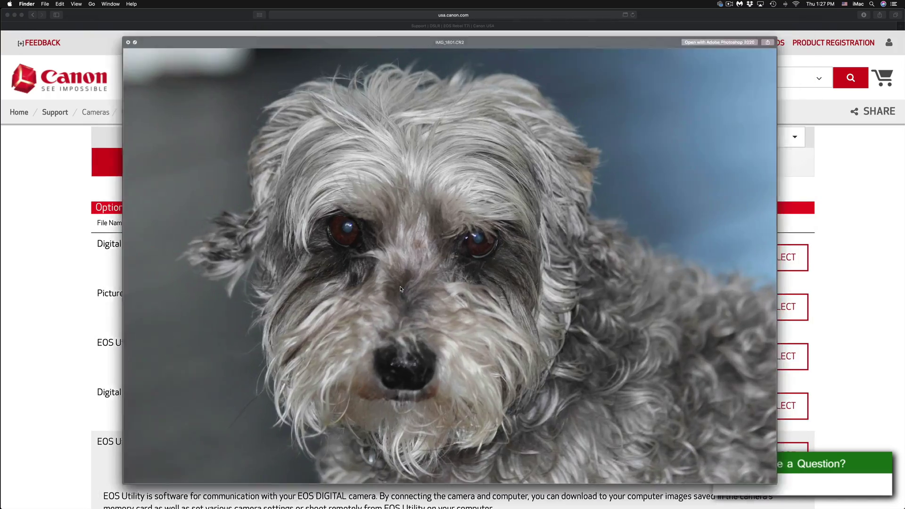
key(space)
click(486, 248)
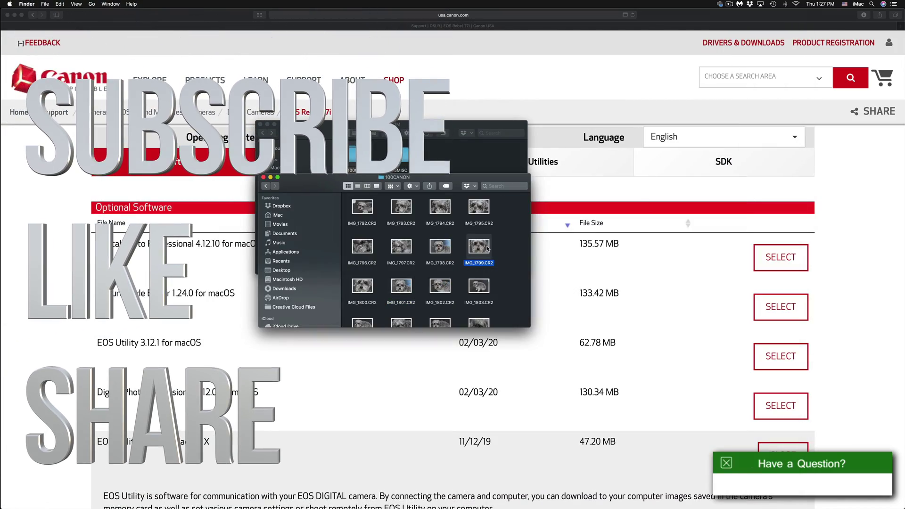